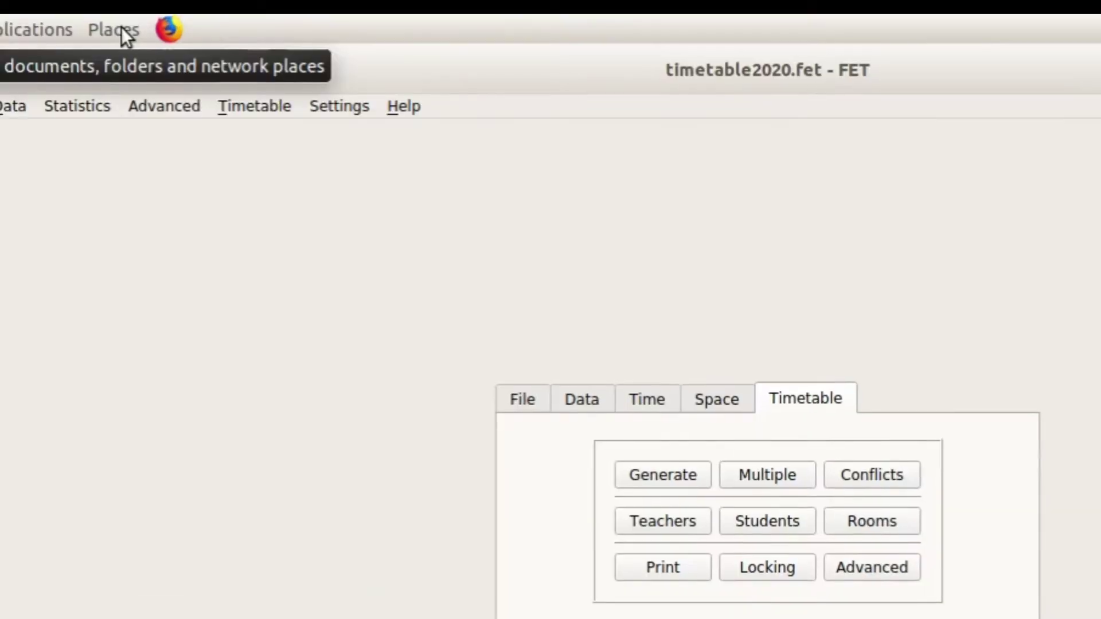
Step: Open timetable2020_index.html from the timetable2020-single folder inside fet-results/timetables in the home folder
left_click(116, 10)
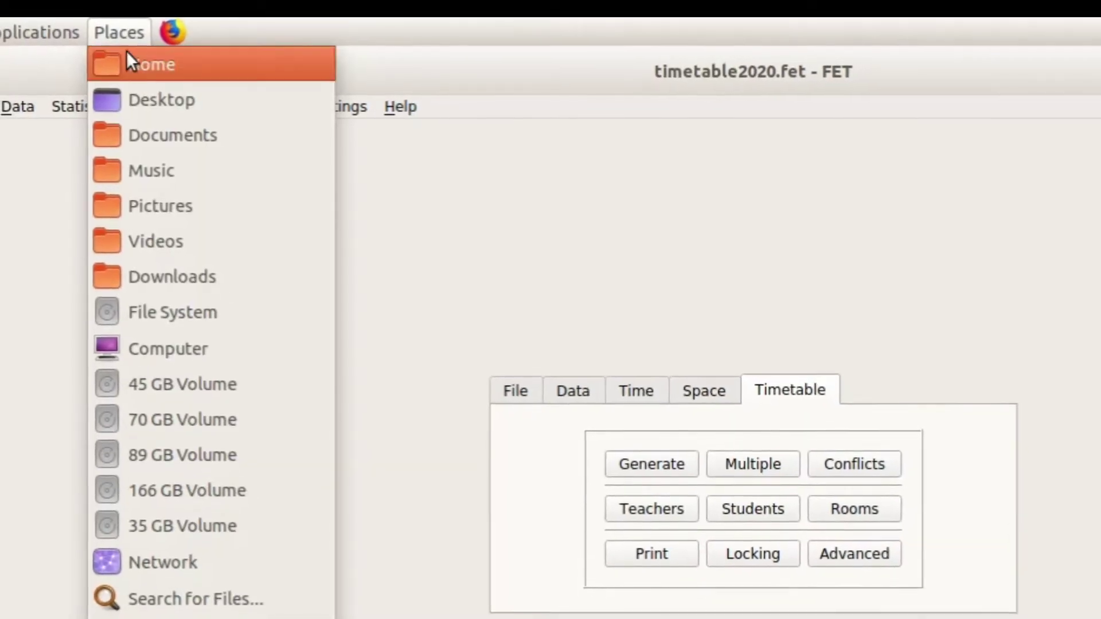
left_click(129, 56)
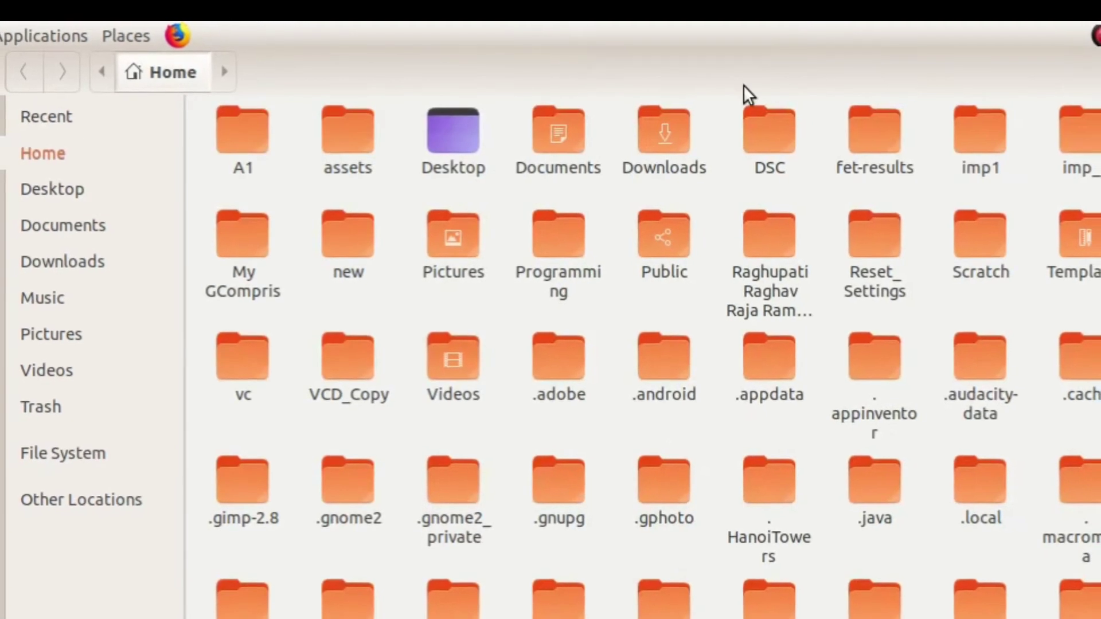
left_click(876, 131)
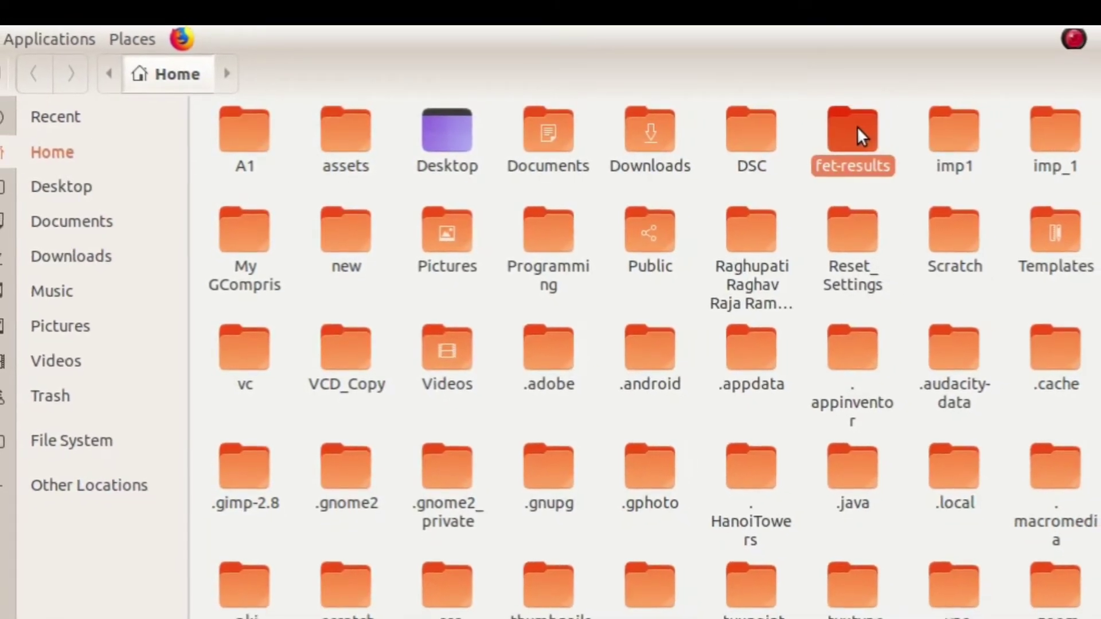
double_click(854, 135)
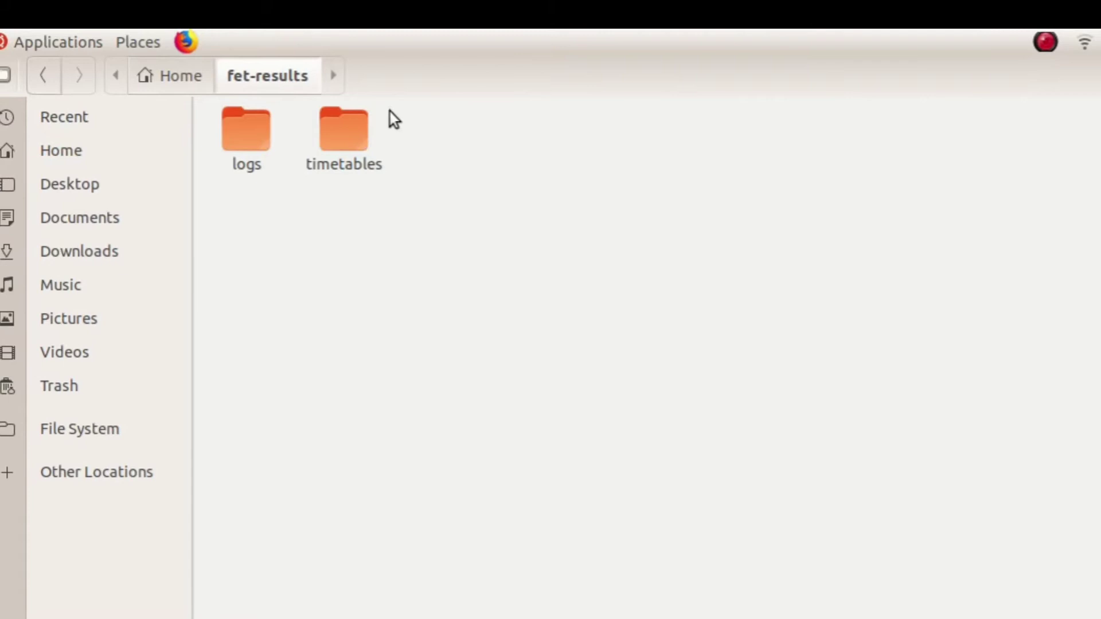
left_click(343, 127)
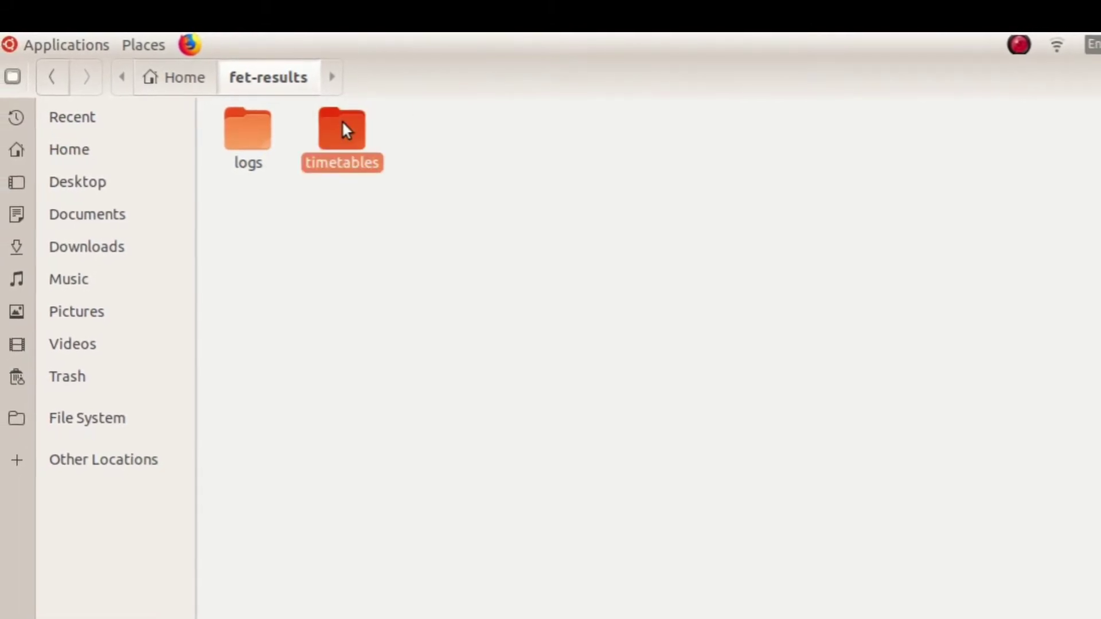
double_click(341, 127)
left_click(172, 181)
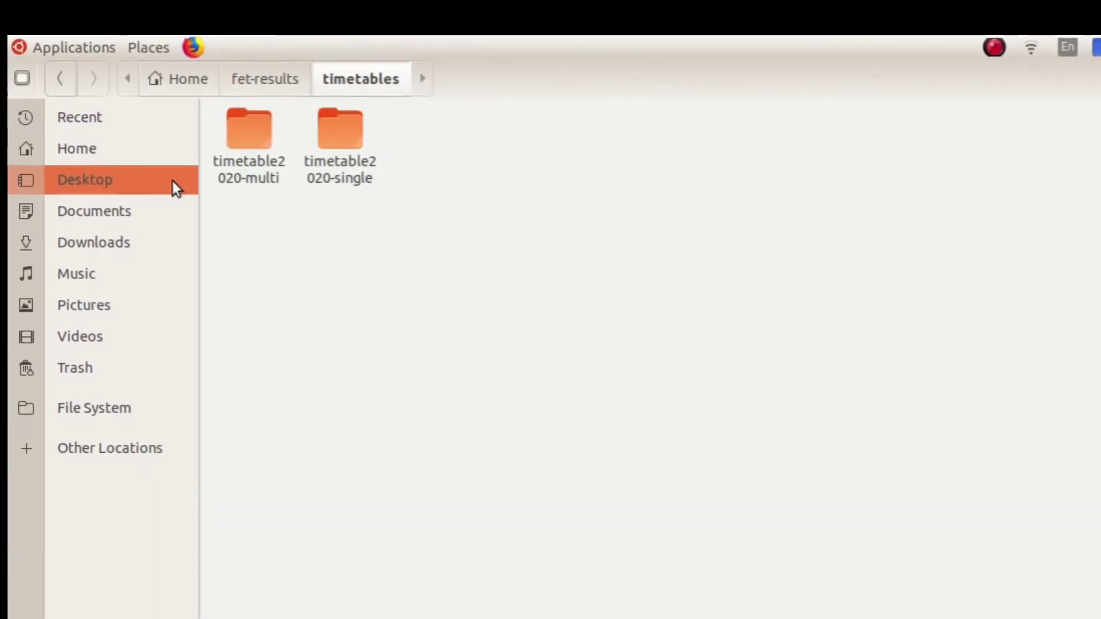
double_click(339, 115)
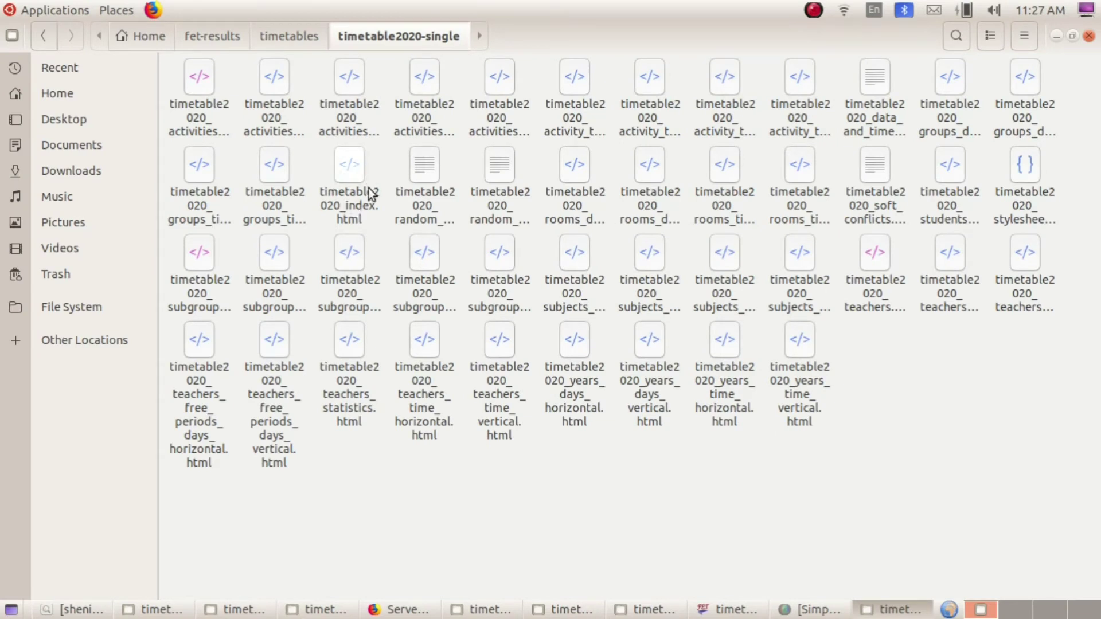
double_click(345, 165)
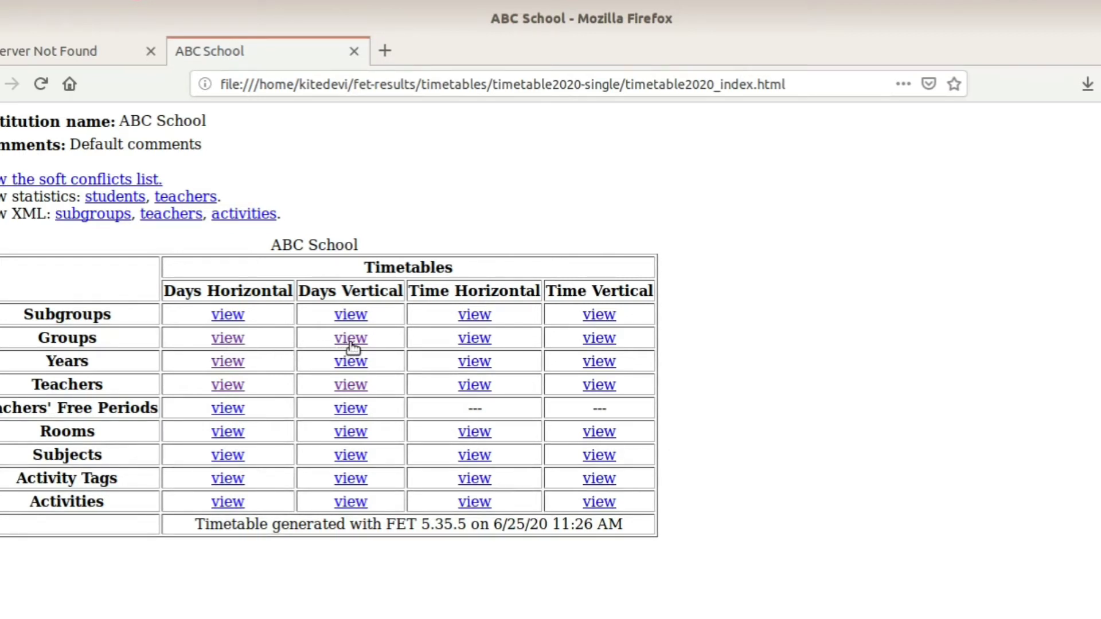
Step: Examine the Groups timetable in the Days Horizontal layout, then return to the index page
left_click(231, 341)
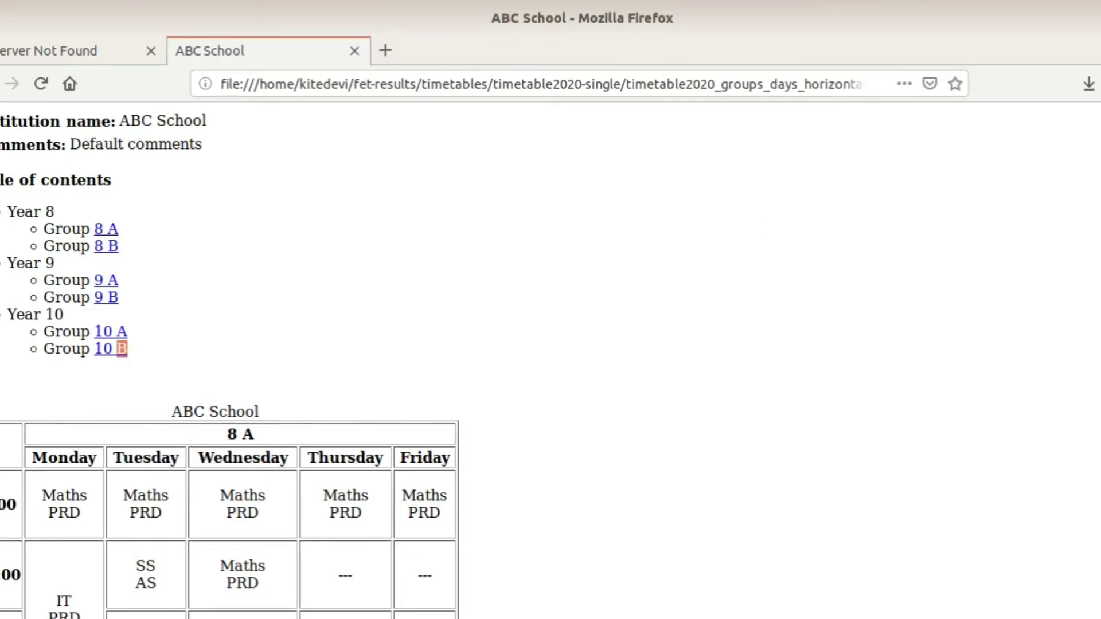
scroll(229, 344, "down", 8)
scroll(230, 344, "up", 8)
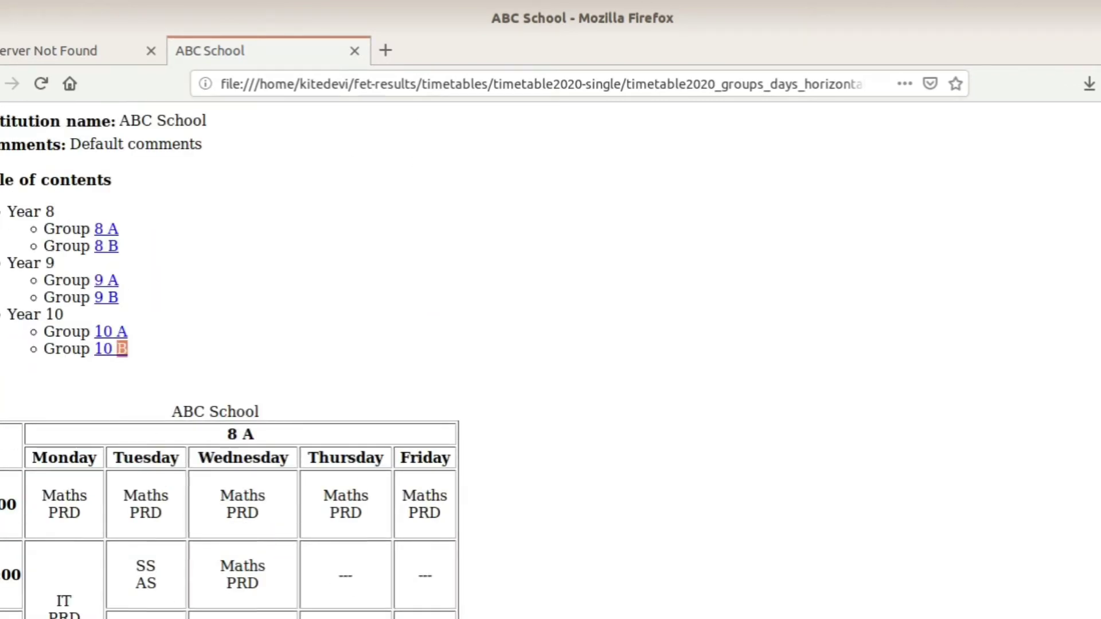
key("alt+Left")
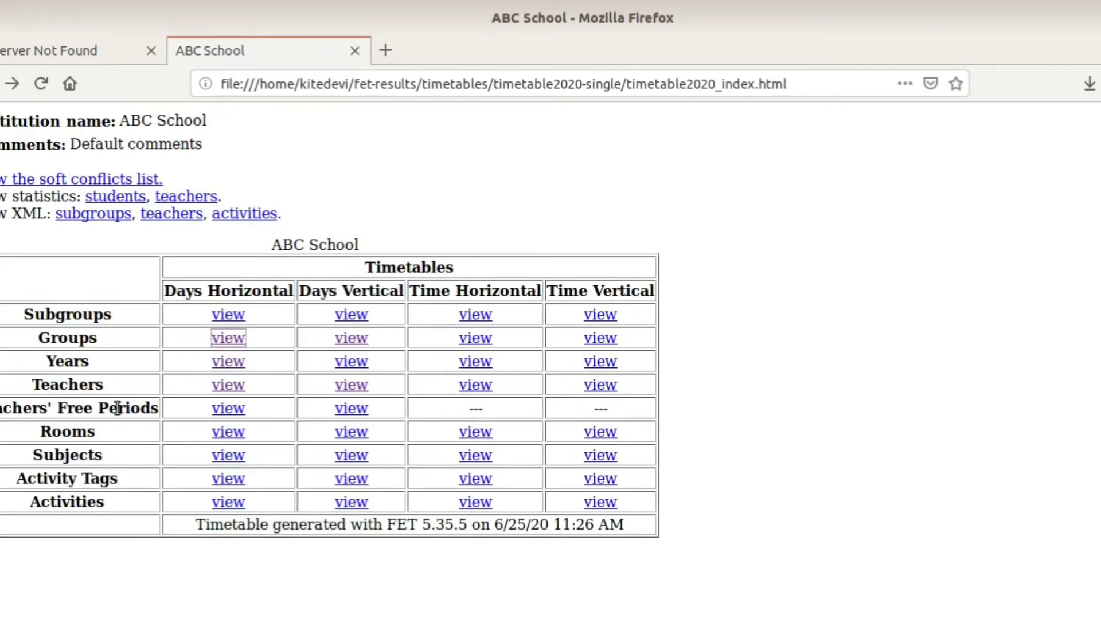
Step: Examine the Teachers timetable in the Days Horizontal layout, then return to the index page
left_click(225, 392)
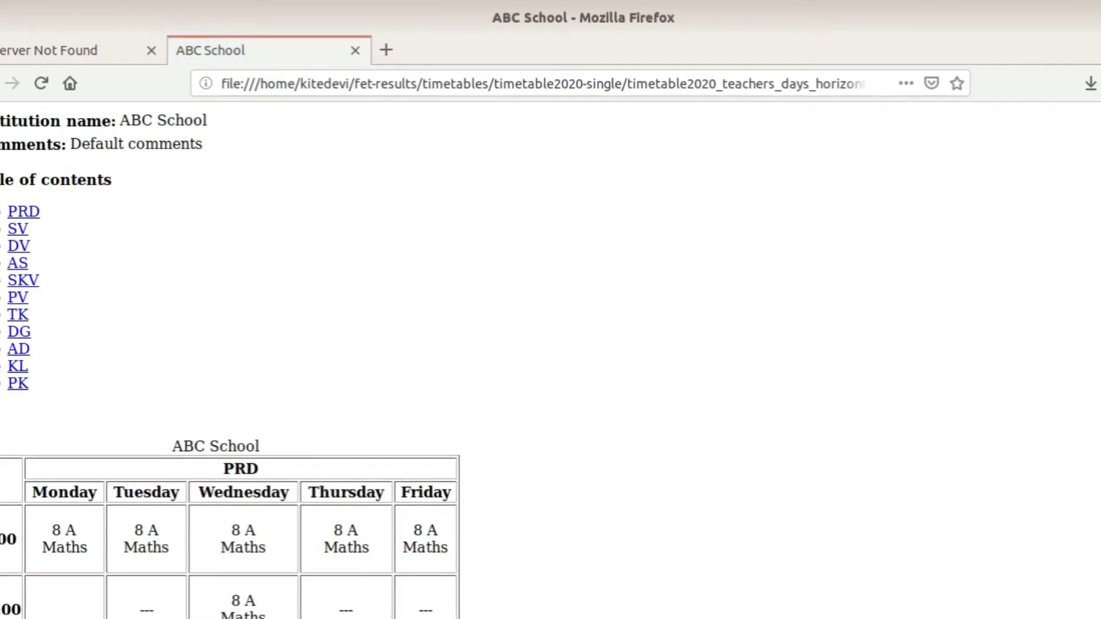
scroll(905, 307, "down", 20)
scroll(230, 355, "up", 20)
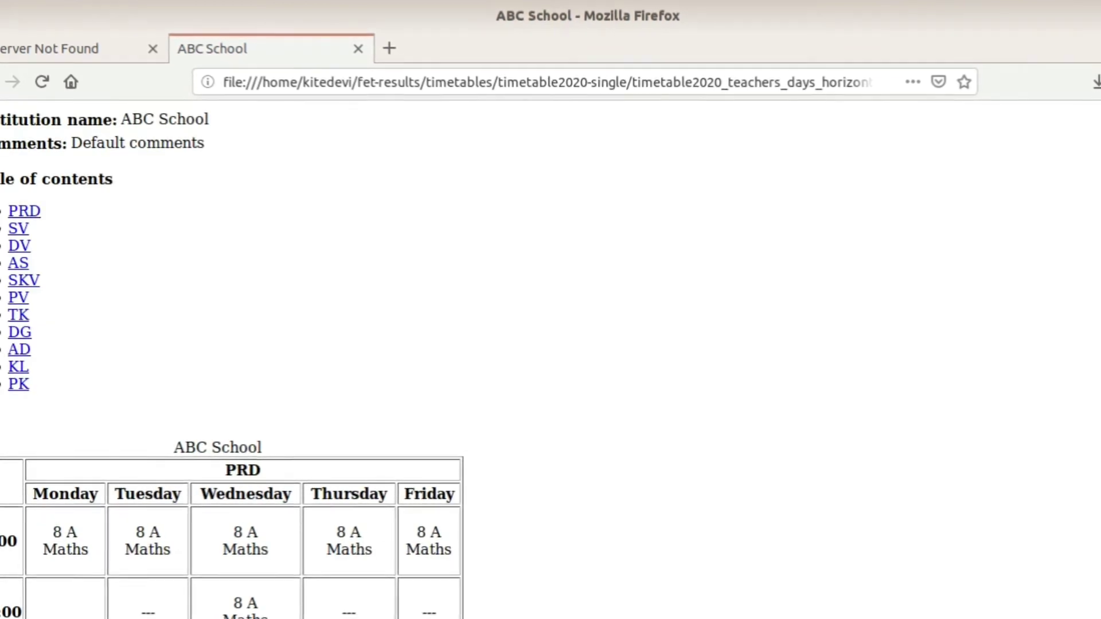
key("alt+Left")
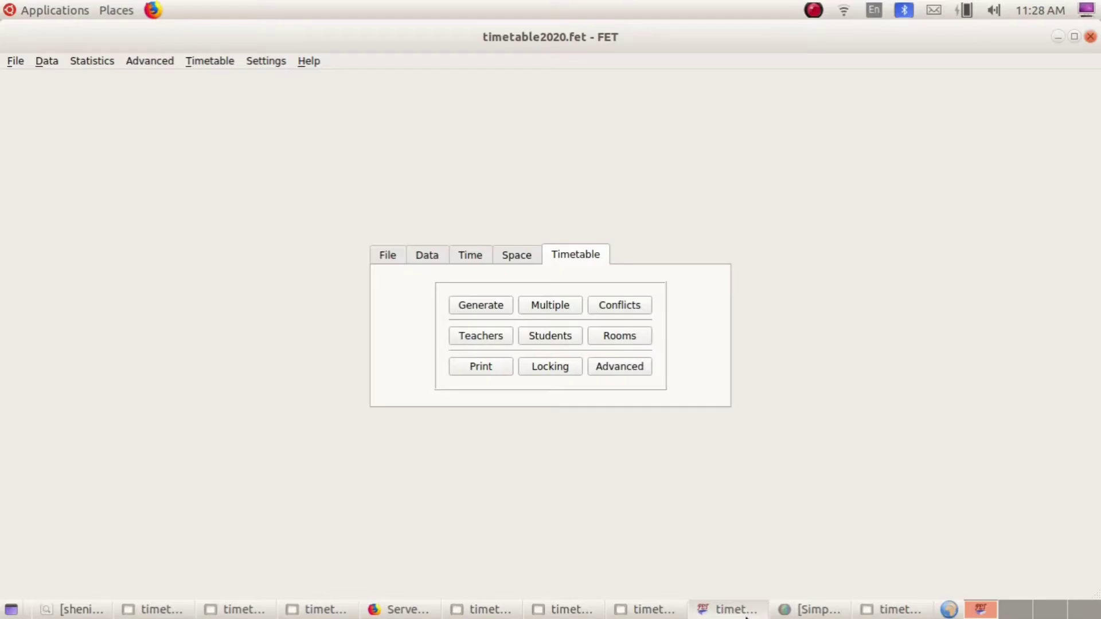
Step: Switch to FET, set the number of timetables for multiple generation to 16, and try to start generating them
left_click(481, 306)
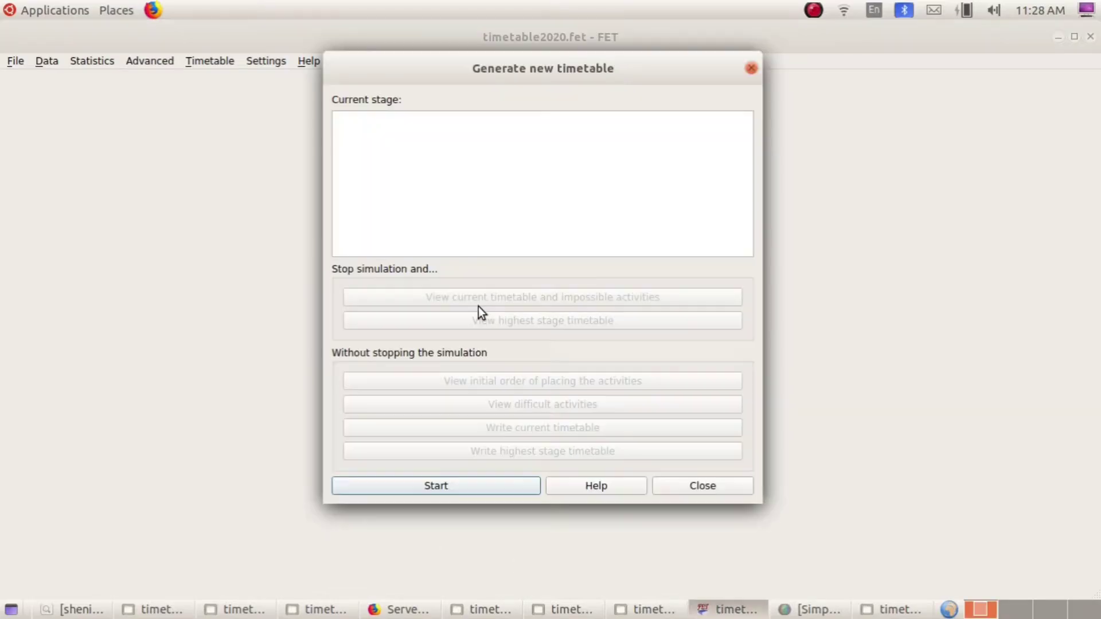
left_click(722, 492)
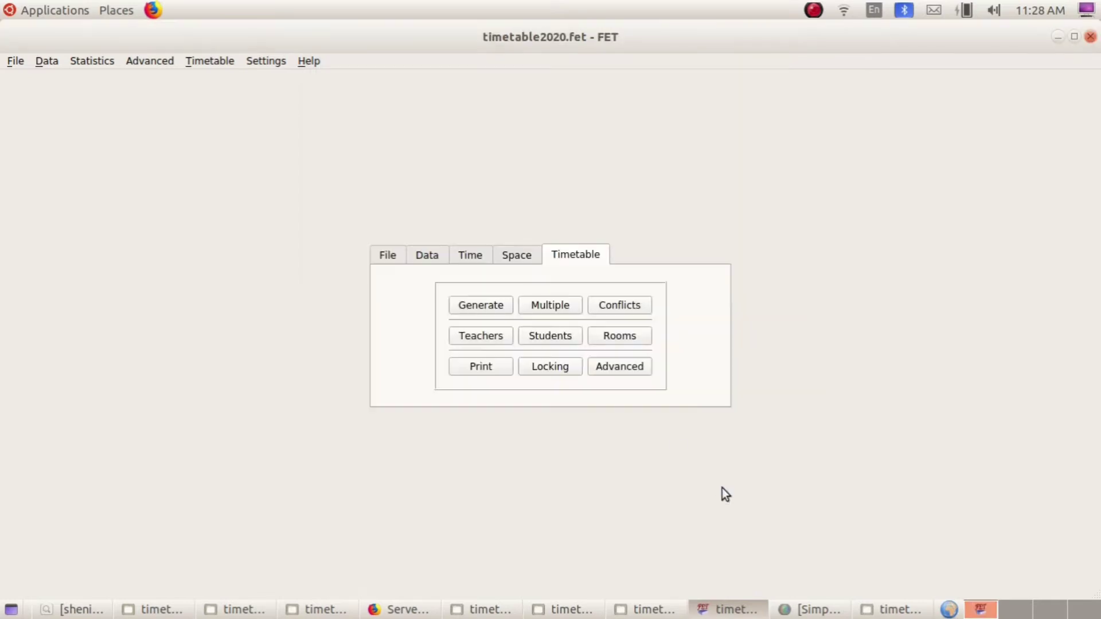
left_click(565, 305)
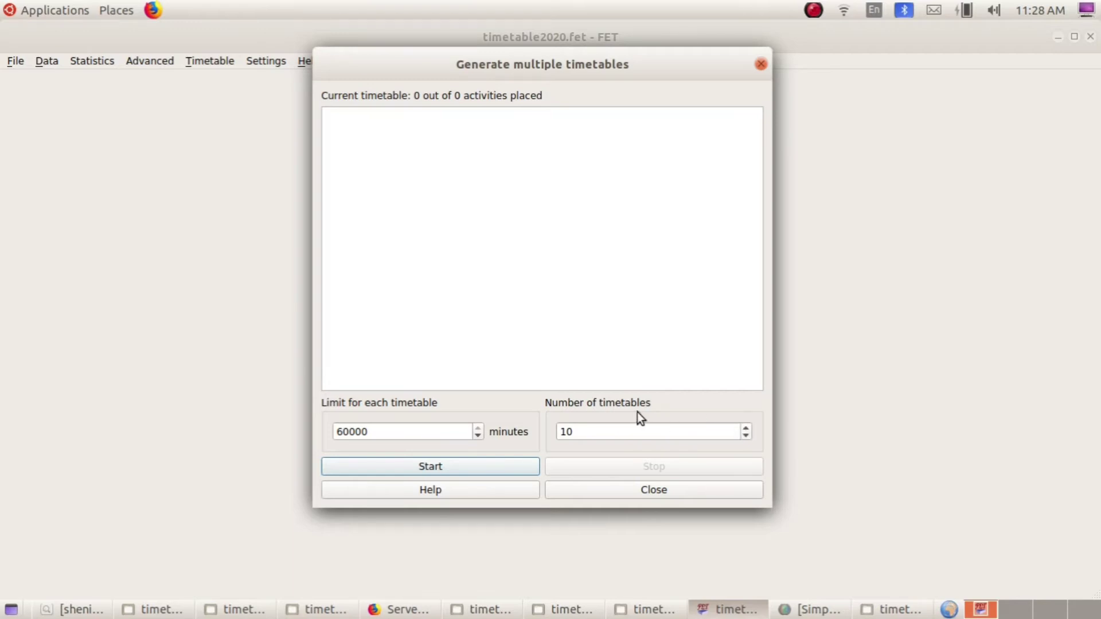
left_click(746, 427)
left_click(746, 428)
left_click(746, 427)
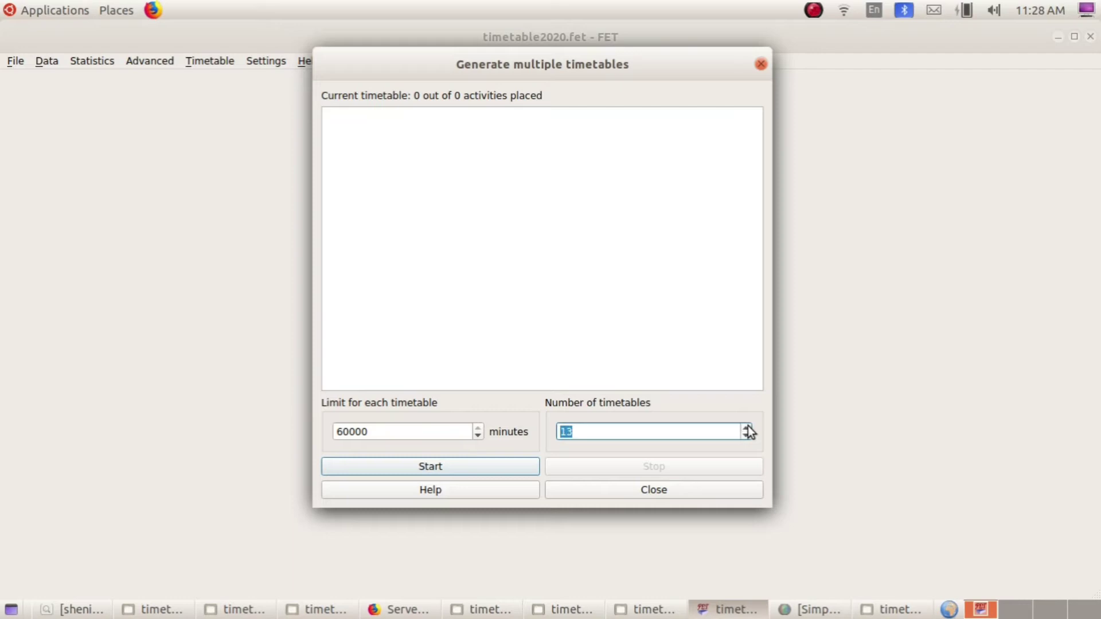
left_click(747, 427)
left_click(746, 428)
left_click(746, 428)
left_click(422, 466)
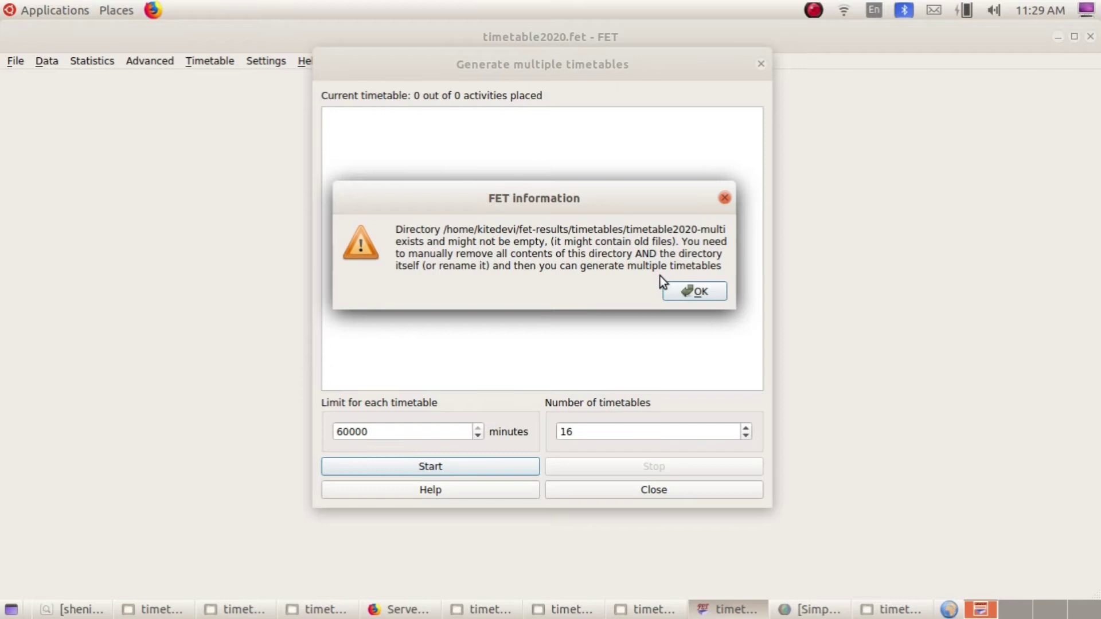
left_click(675, 288)
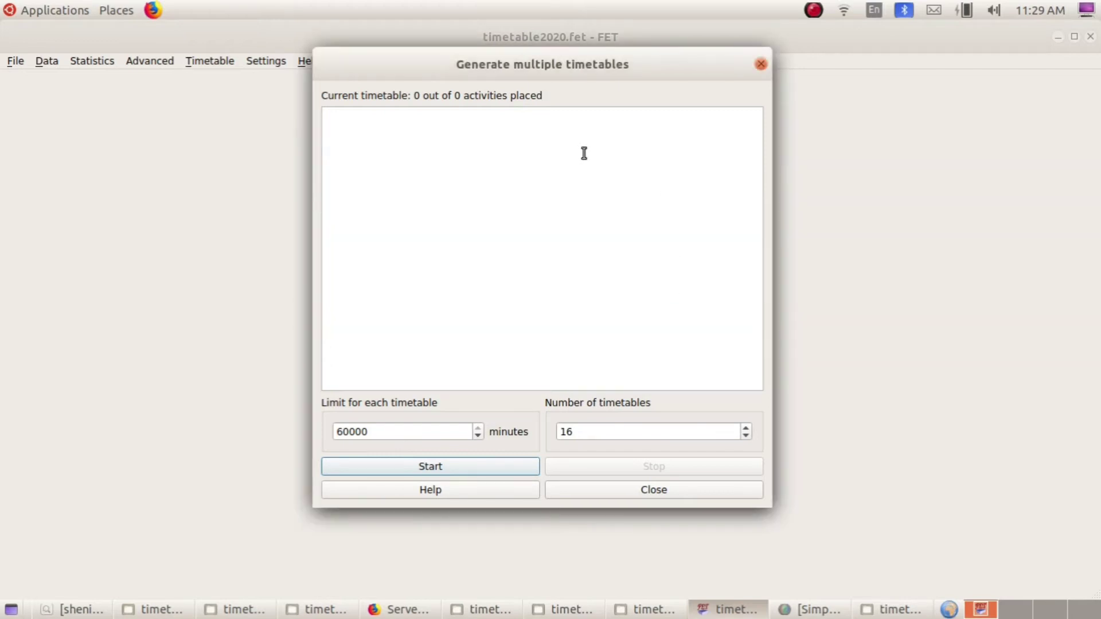
Step: Move the timetable2020-multi folder in the home folder's fet-results/timetables directory to the trash
left_click(114, 10)
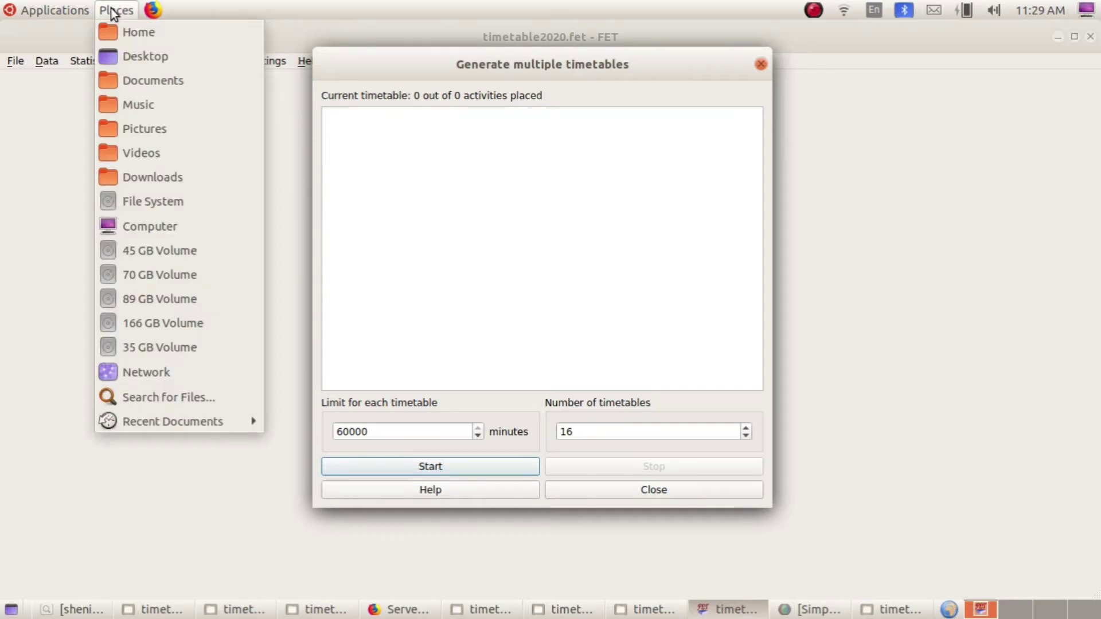
left_click(132, 29)
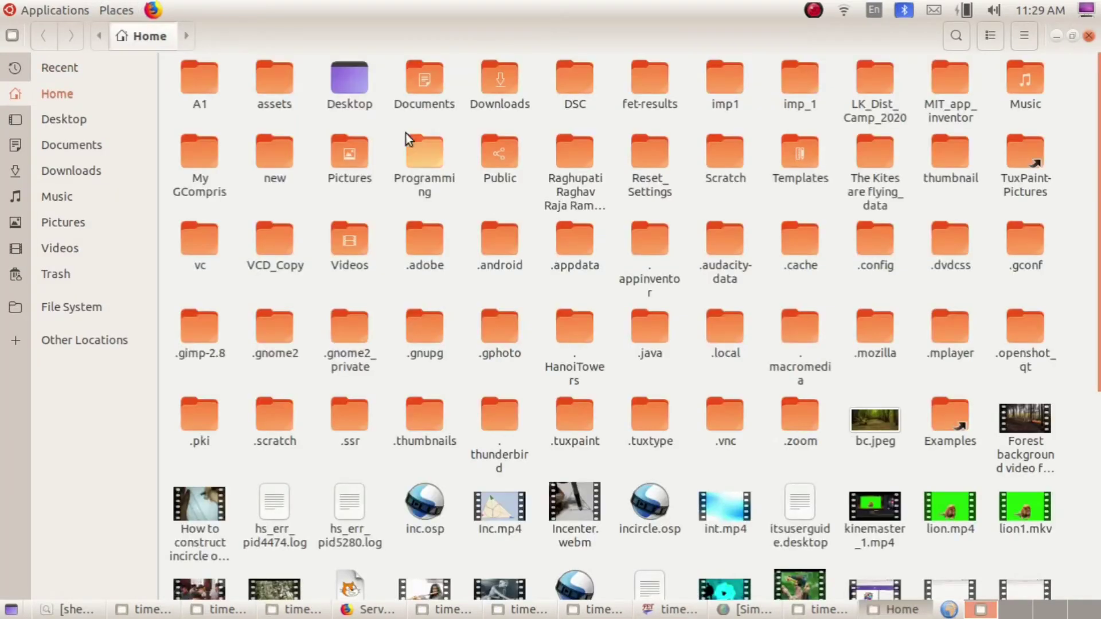
left_click(667, 74)
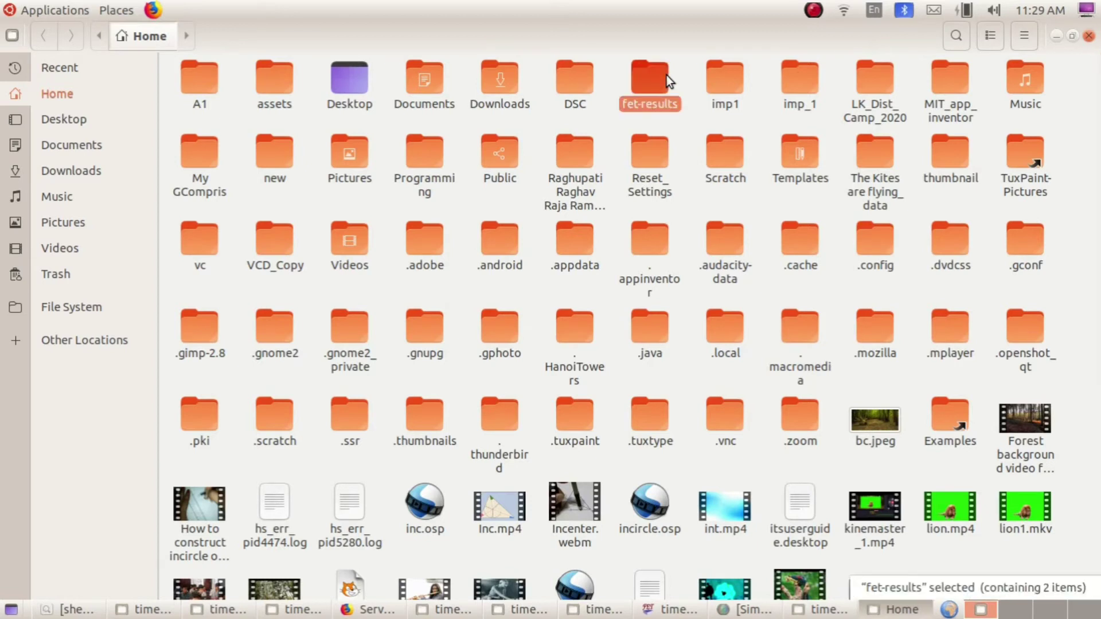
double_click(659, 78)
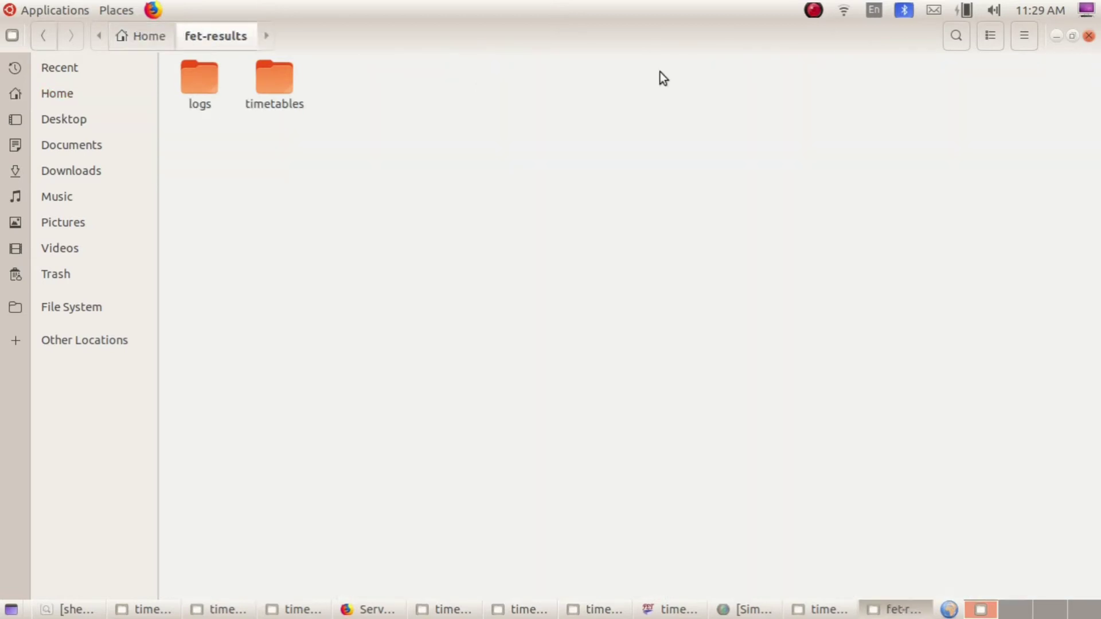
double_click(286, 70)
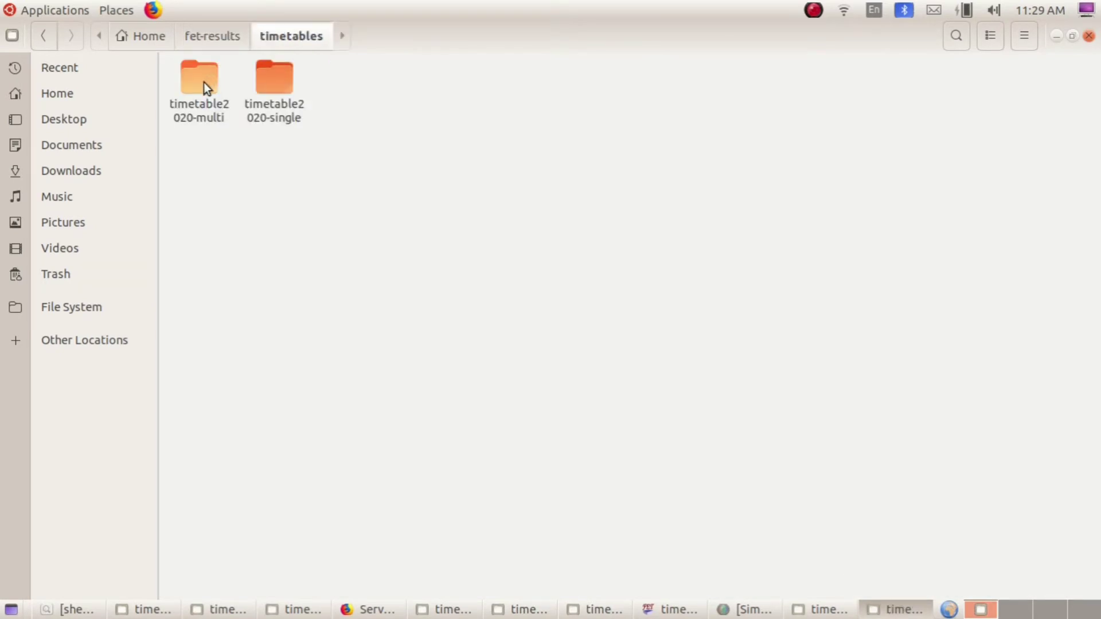
right_click(204, 81)
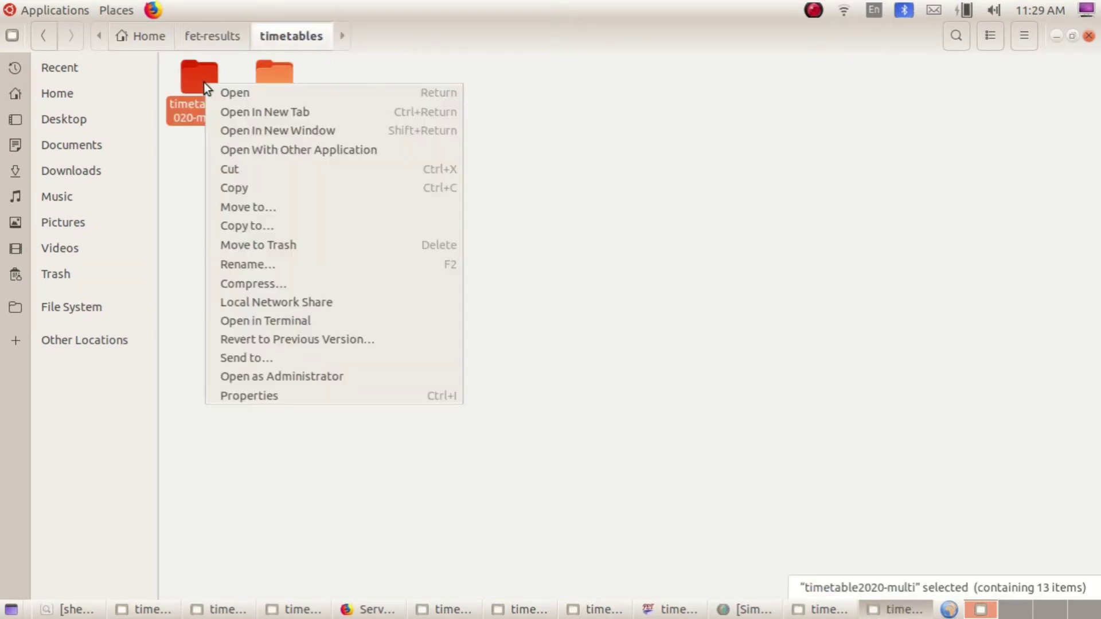
left_click(255, 252)
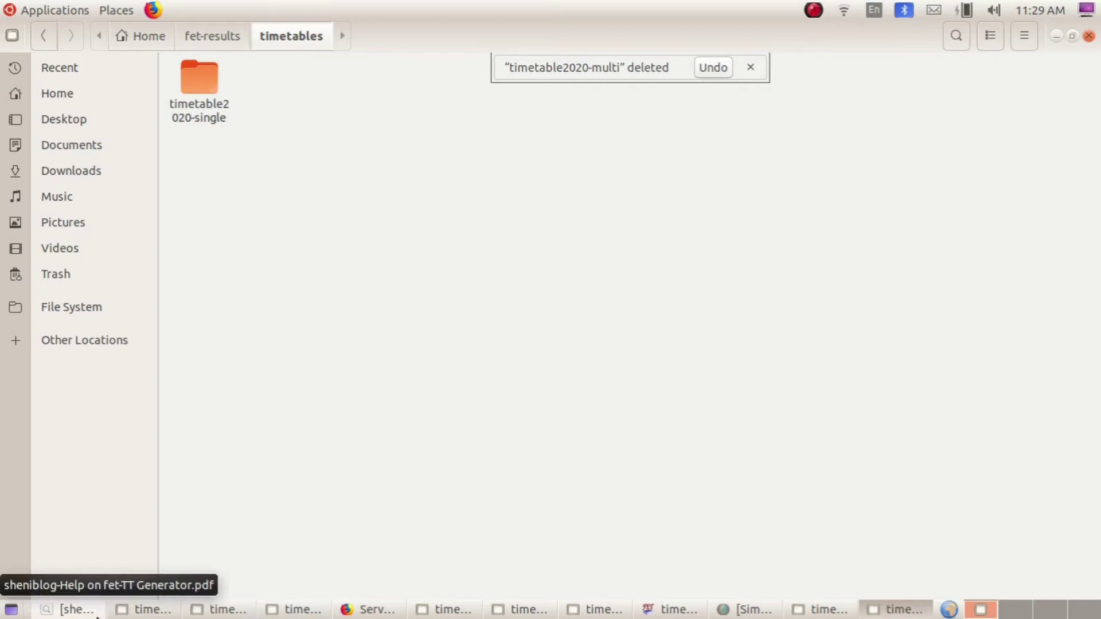
Step: Return to FET, generate the 16 timetables, and close the multiple generation dialog
left_click(691, 612)
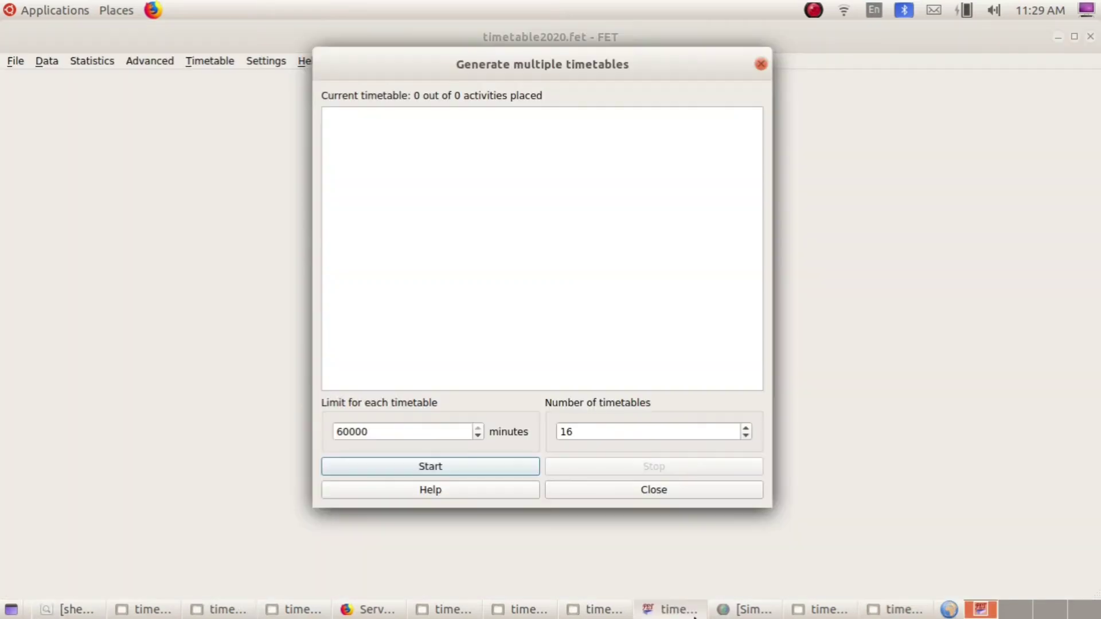
left_click(491, 472)
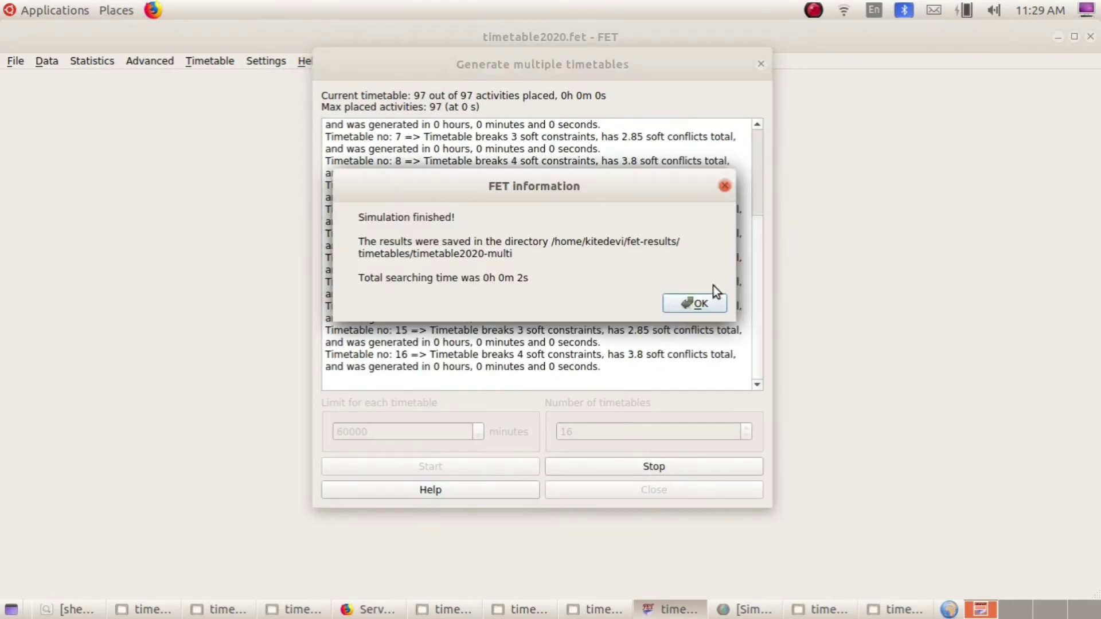
left_click(690, 304)
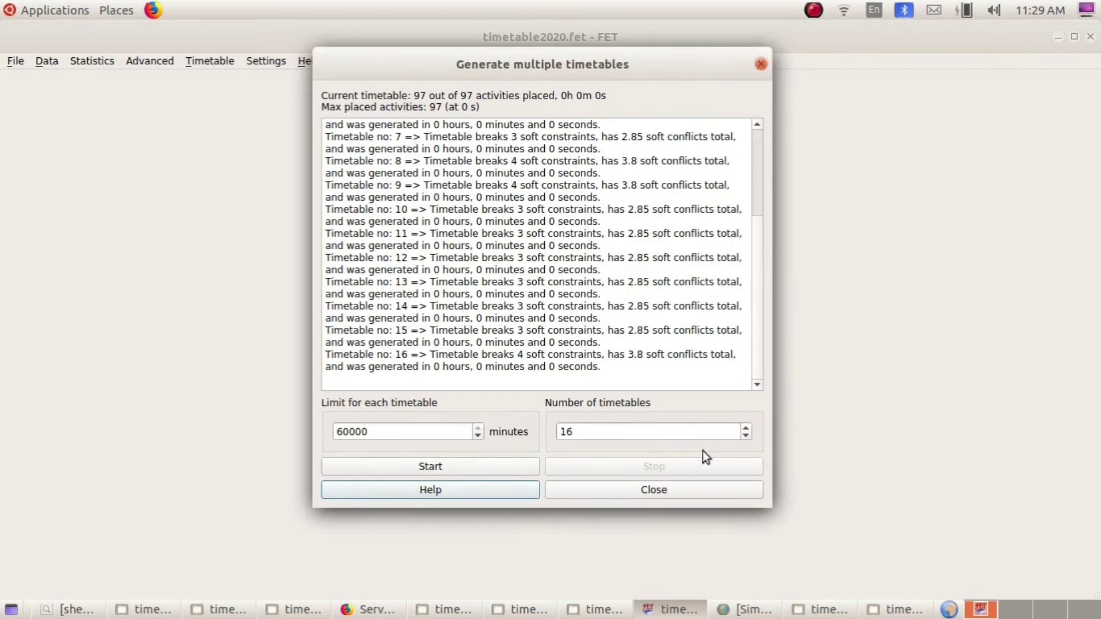
left_click(687, 489)
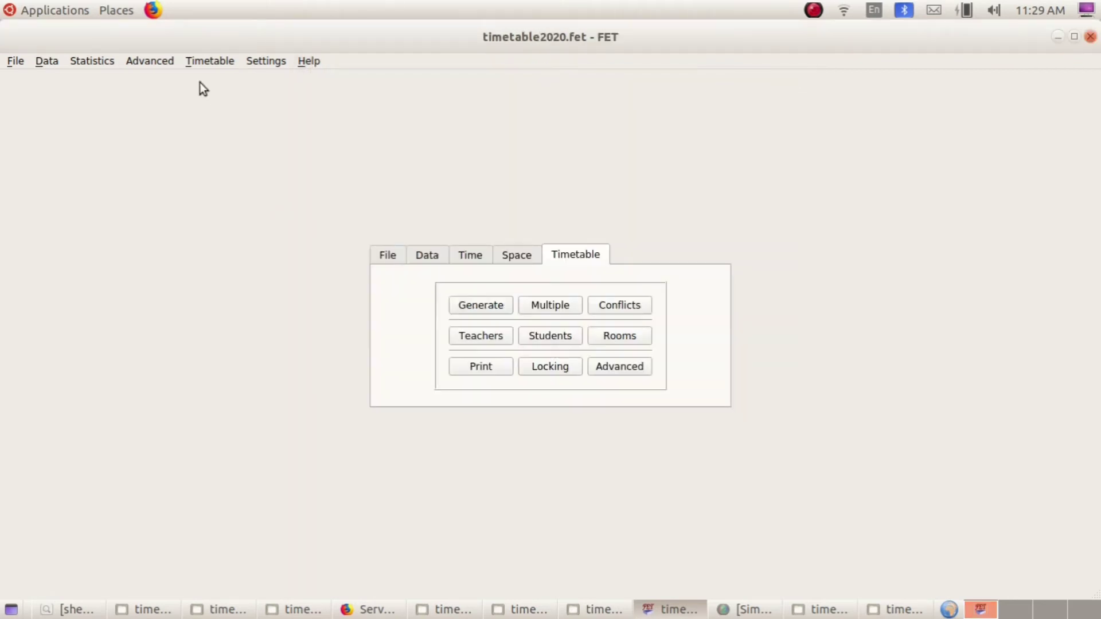
Step: Open timetable2020_index.html from folder 1 of the home folder's fet-results/timetables/timetable2020-multi directory in Firefox
left_click(114, 9)
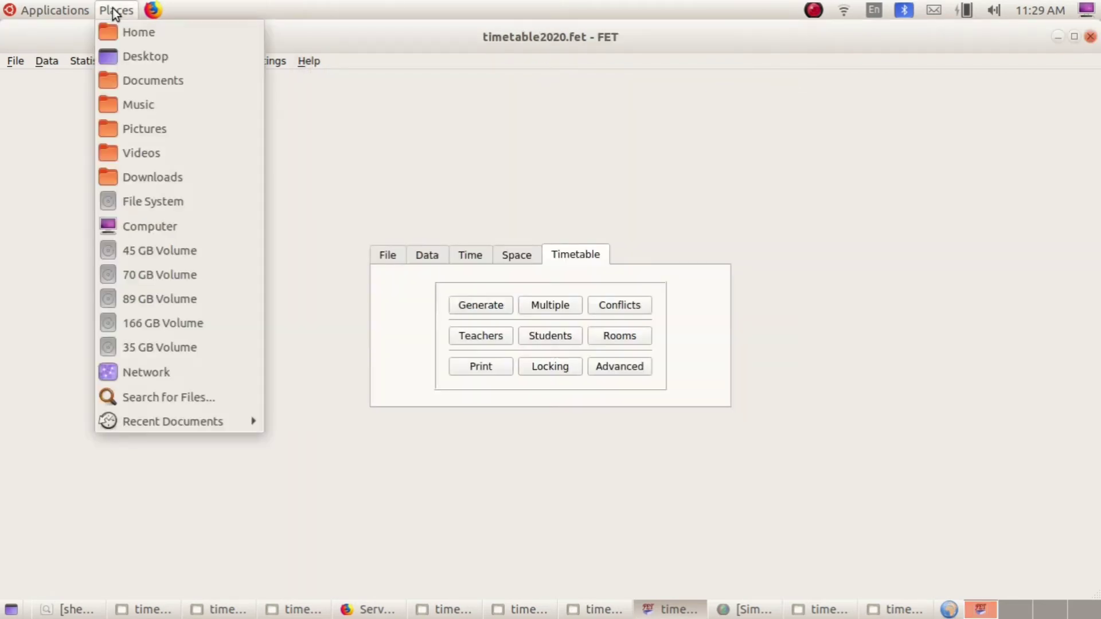
left_click(129, 35)
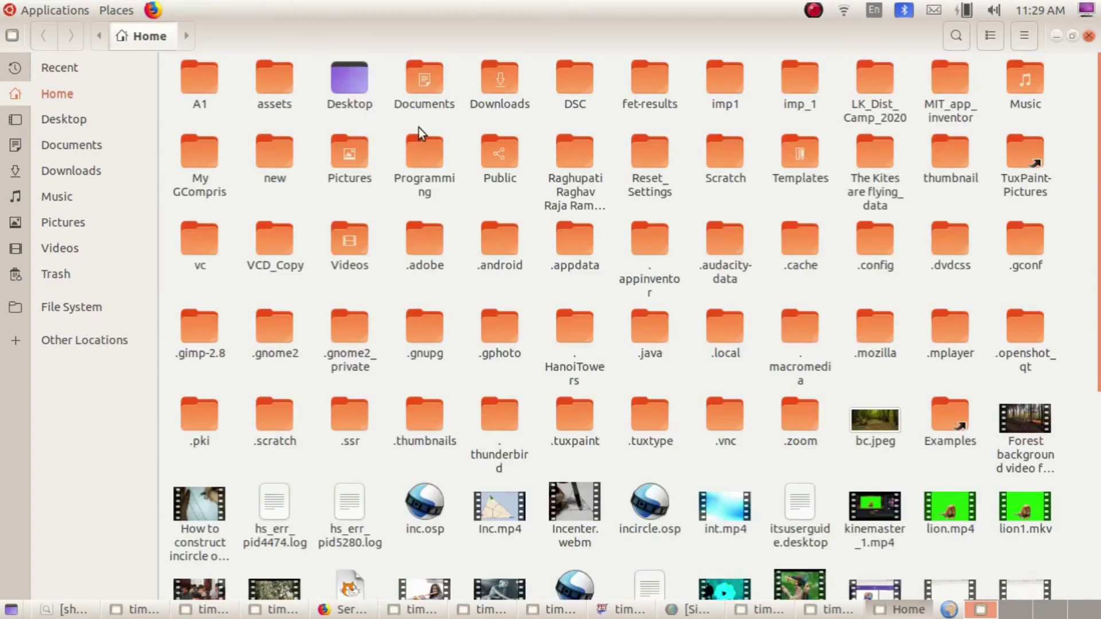
double_click(651, 88)
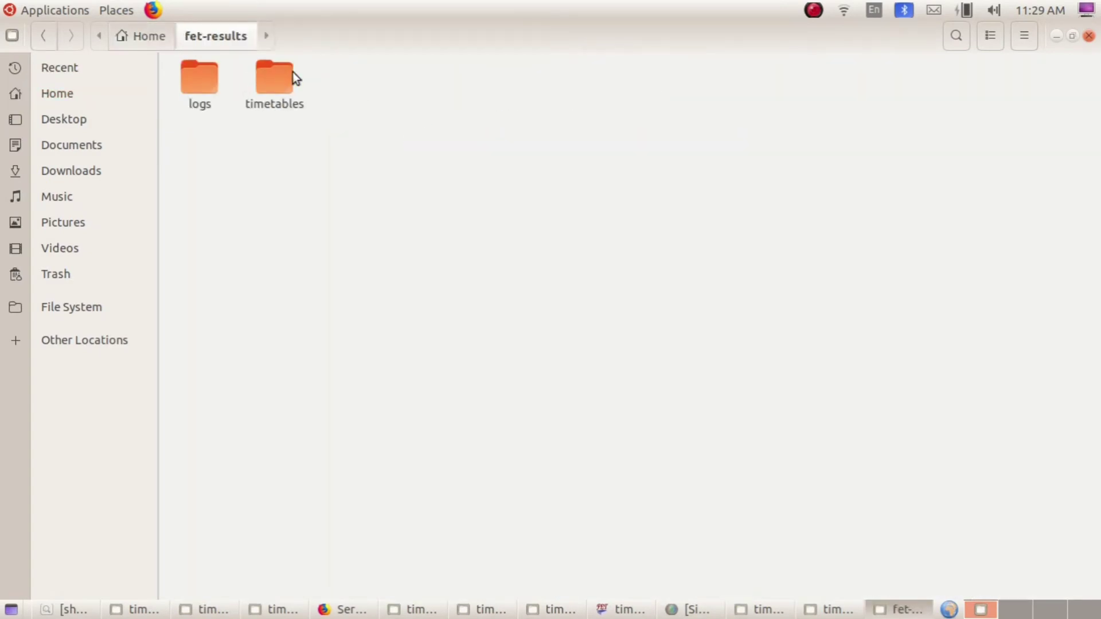
double_click(271, 84)
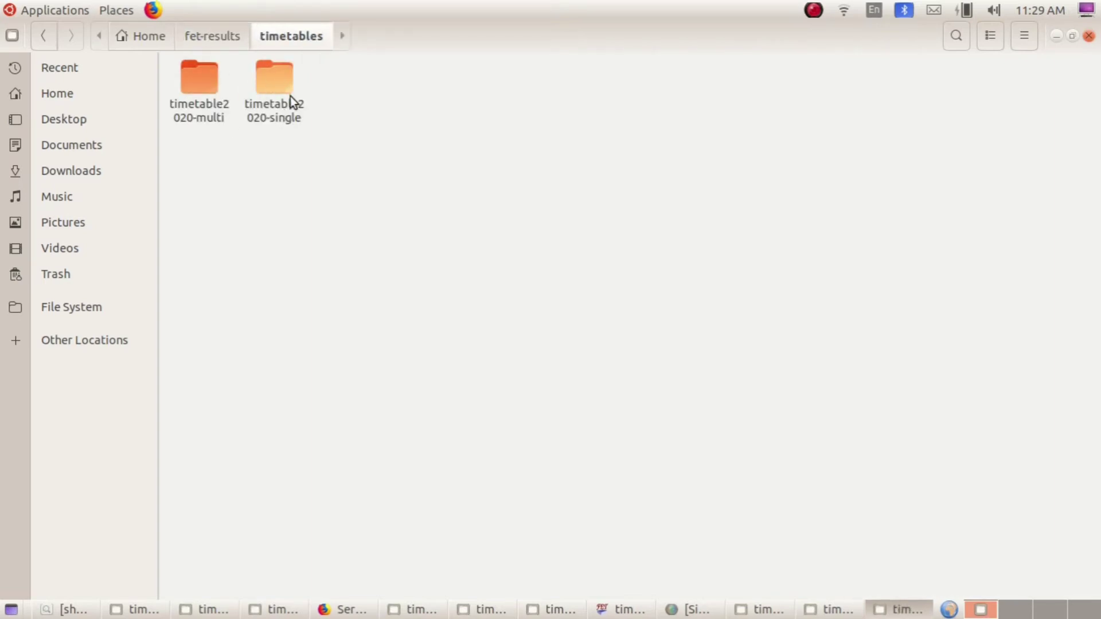
double_click(202, 81)
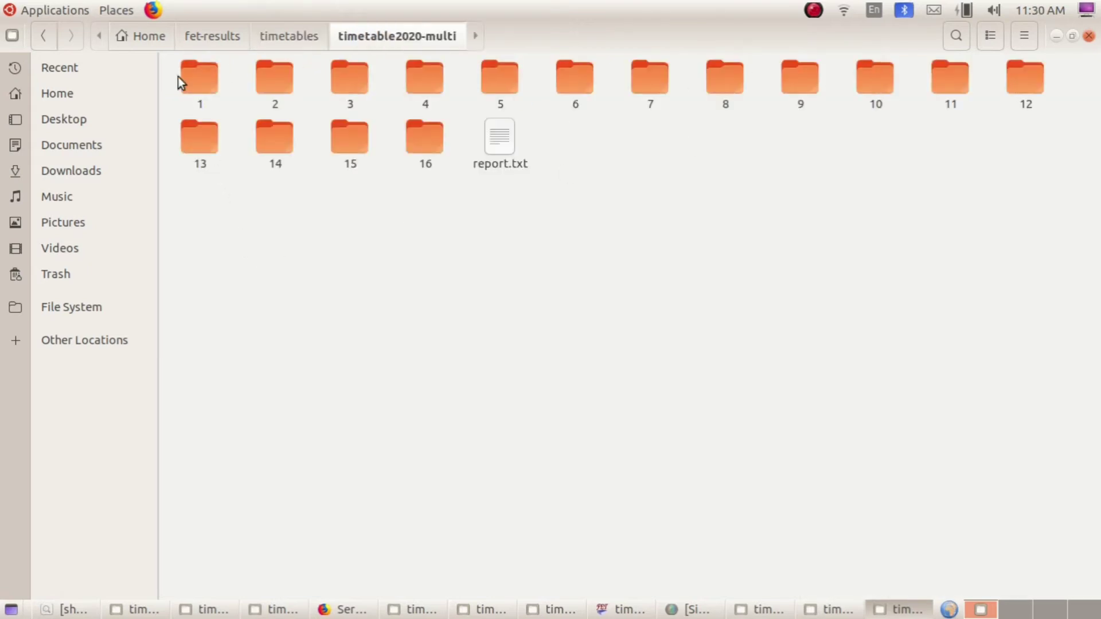
double_click(201, 73)
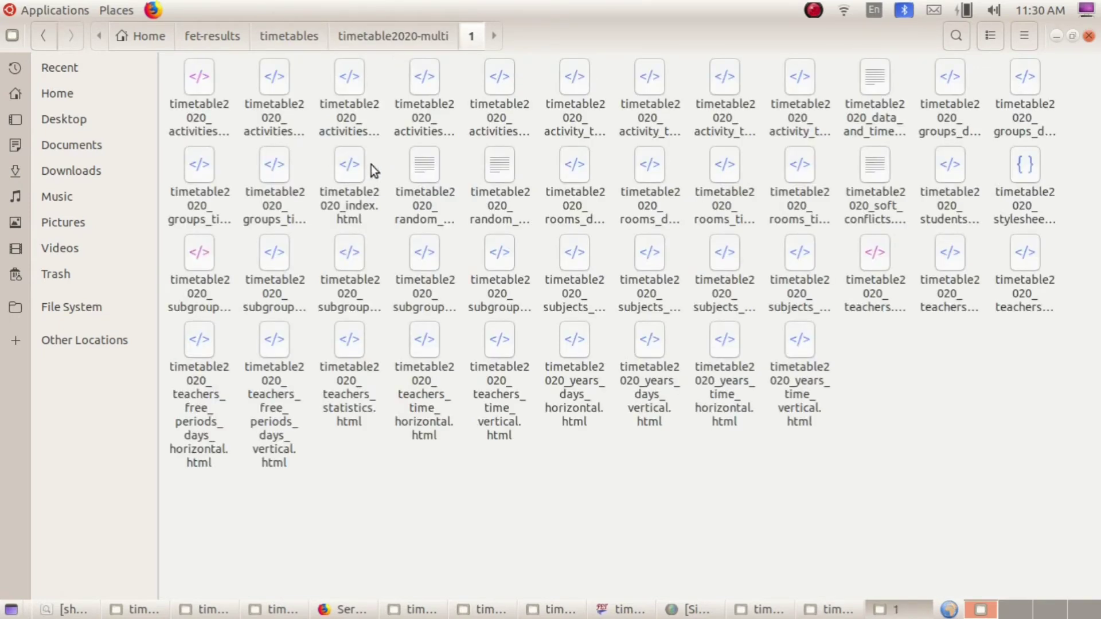
double_click(360, 177)
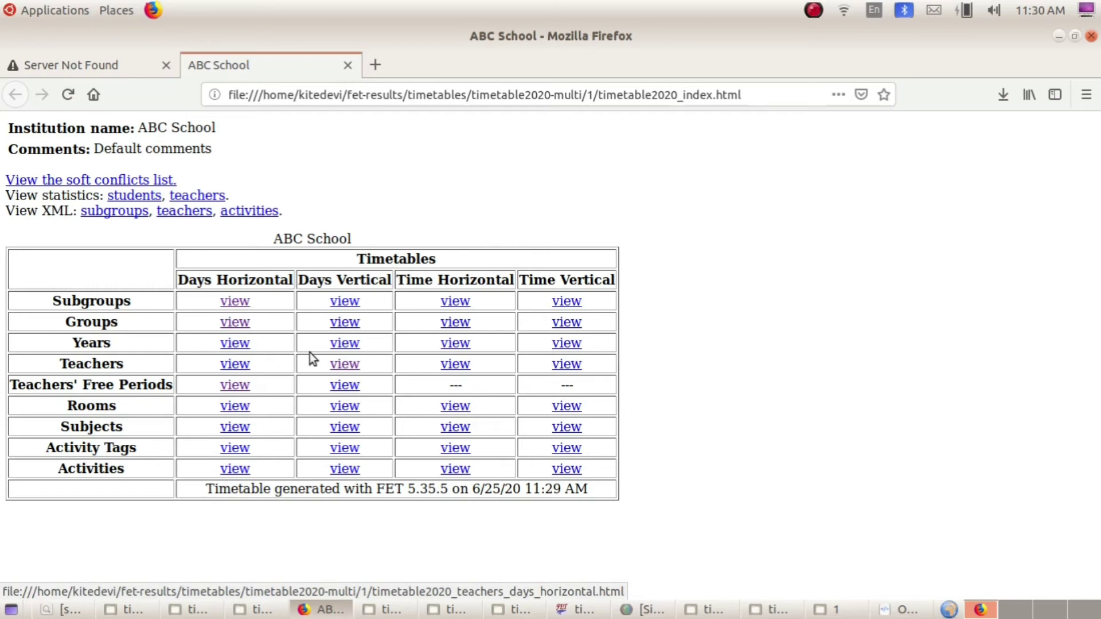
Step: View the Teachers timetable in the Days Vertical layout and return to the index page
double_click(333, 364)
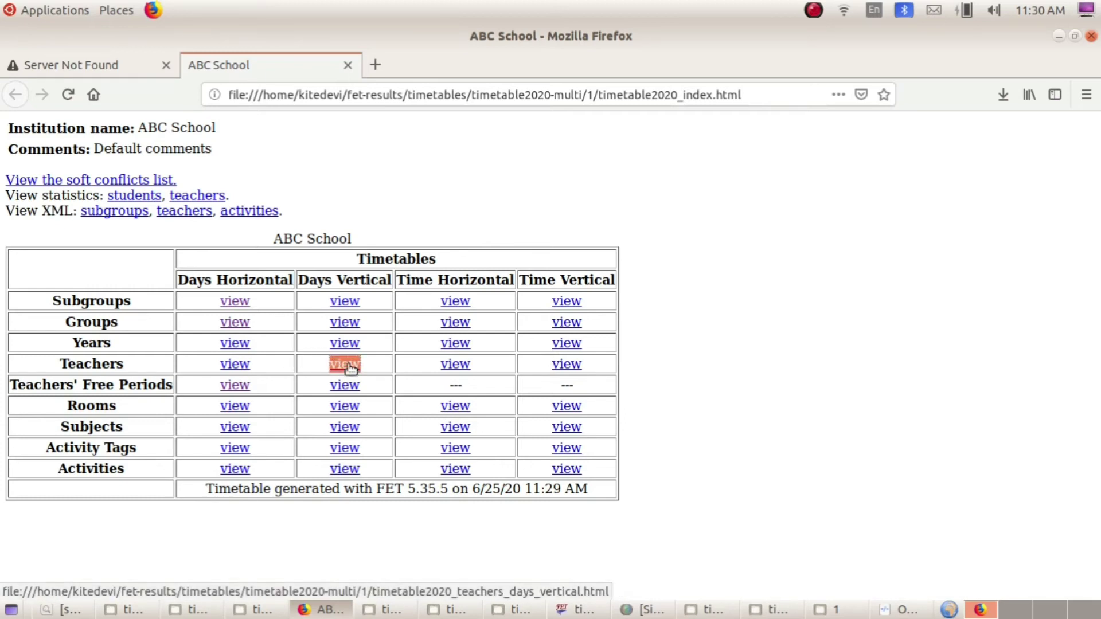
left_click(348, 365)
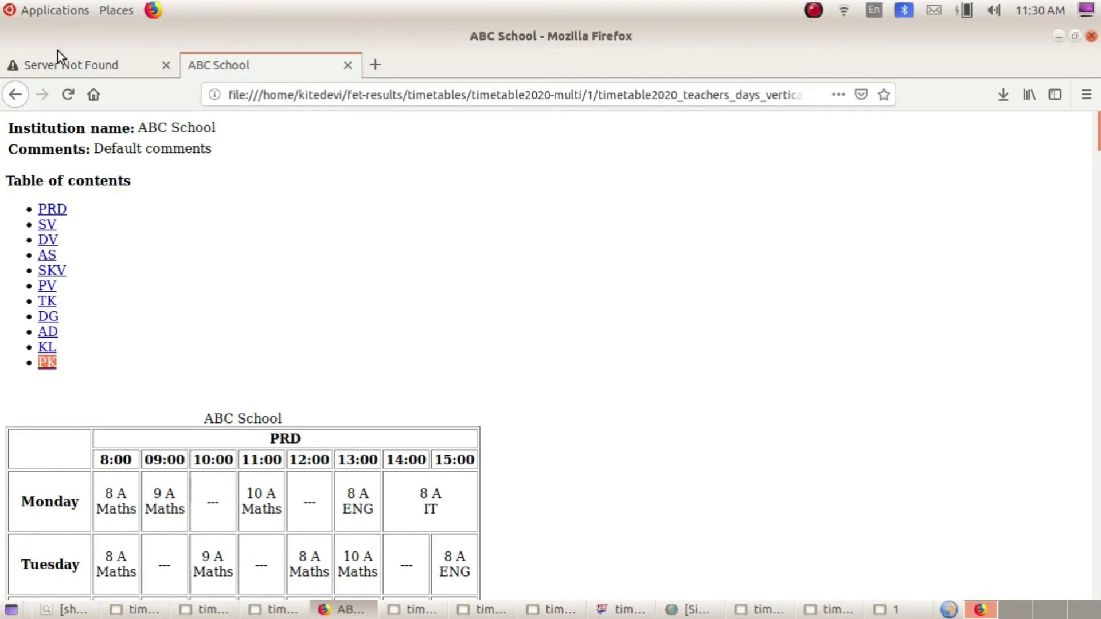
left_click(16, 94)
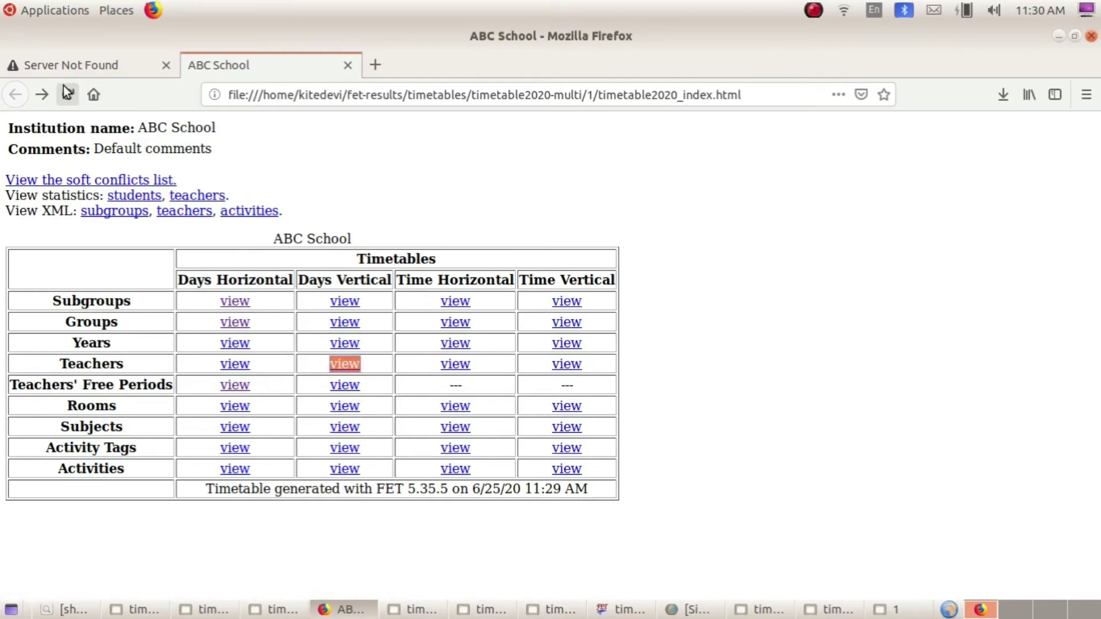
right_click(156, 72)
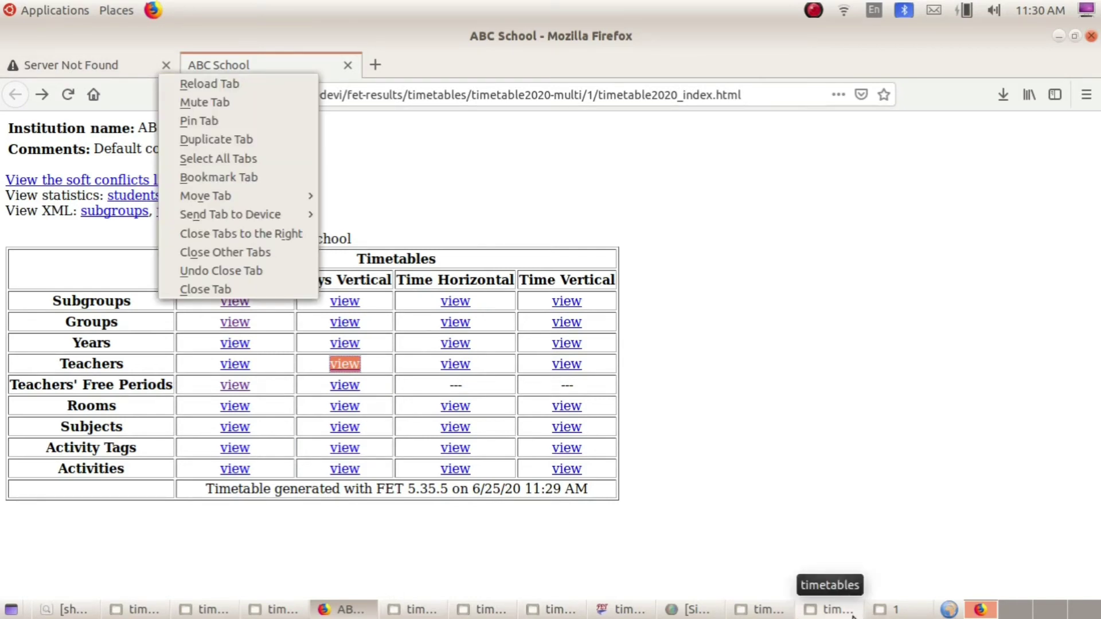
Step: Return to the file manager, look through folder 2 of timetable2020-multi, and go back to the numbered result folders
left_click(897, 614)
left_click(895, 610)
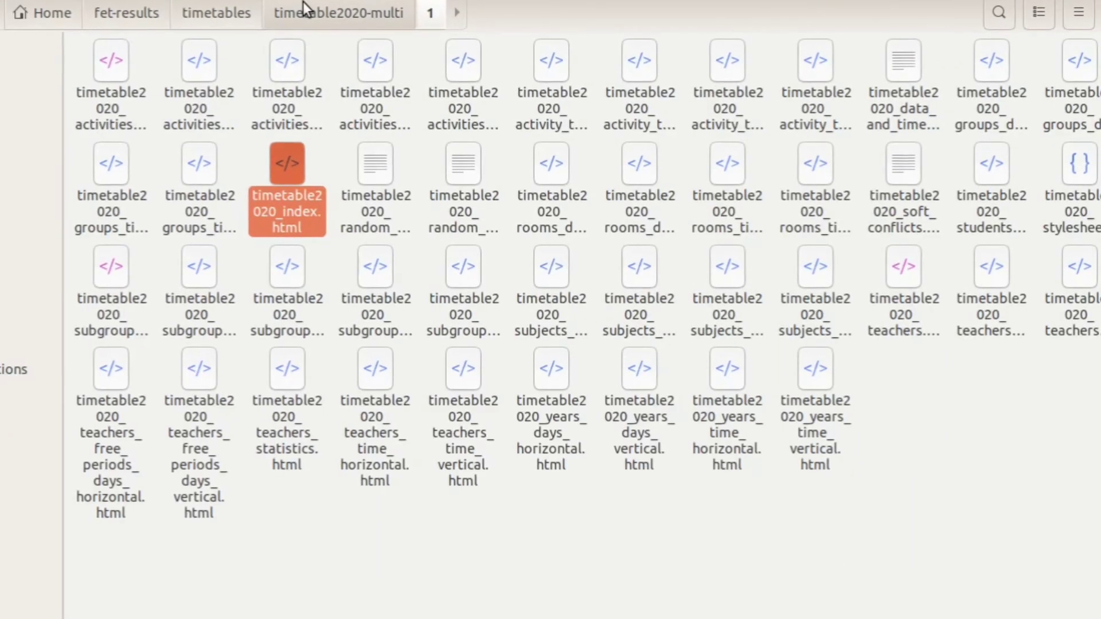
left_click(301, 2)
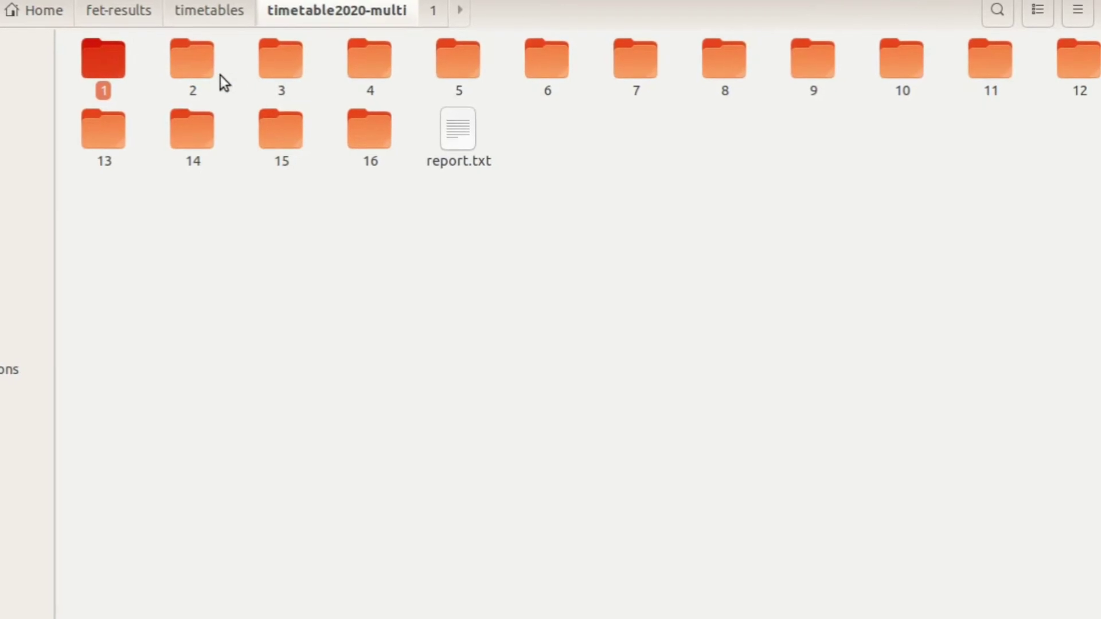
double_click(195, 63)
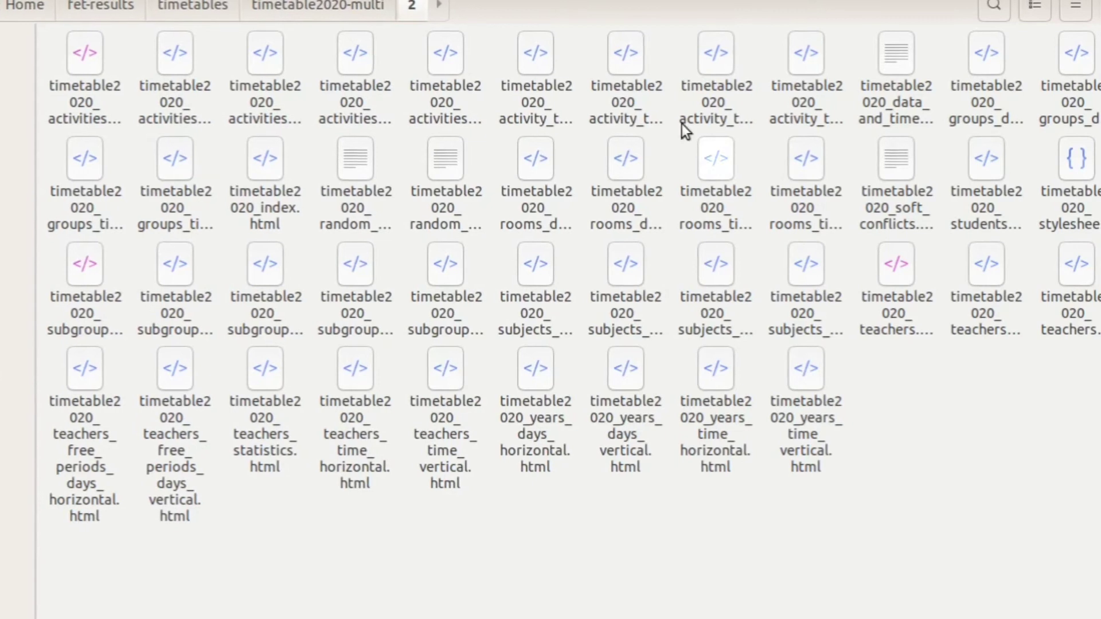
left_click(355, 4)
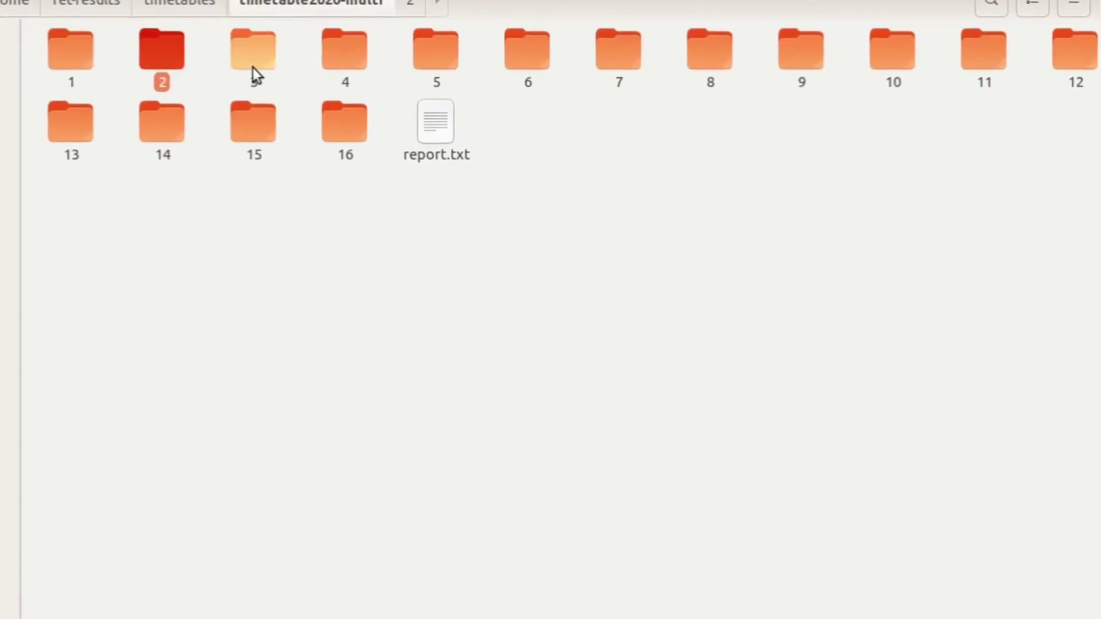
left_click(253, 67)
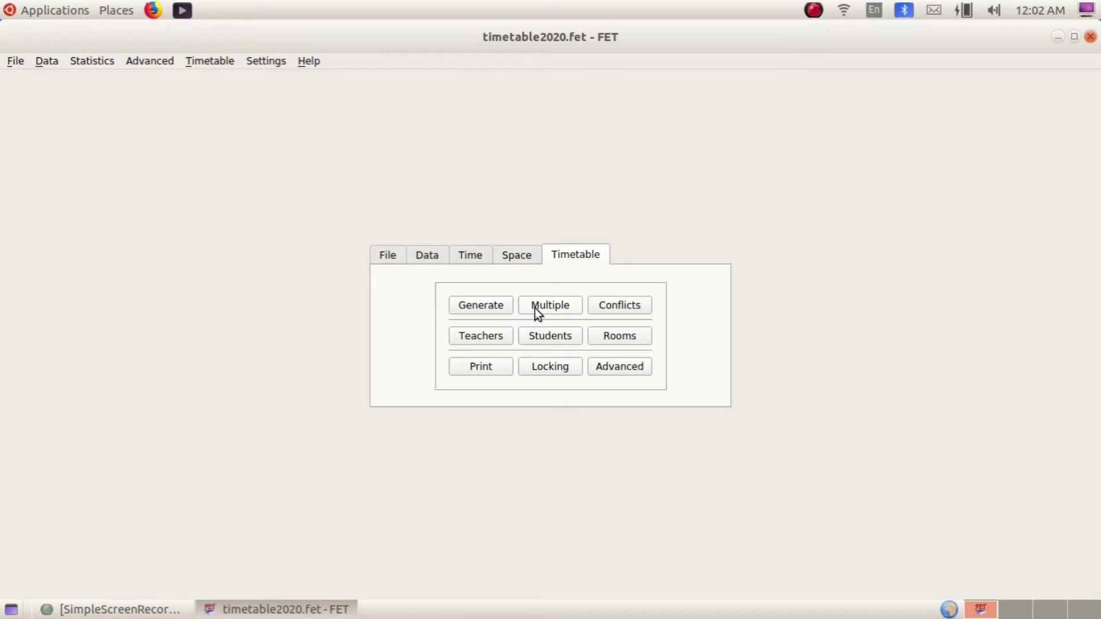
Step: In FET, generate a new single timetable, dismiss the result message, and close the generation dialog
left_click(498, 307)
left_click(431, 486)
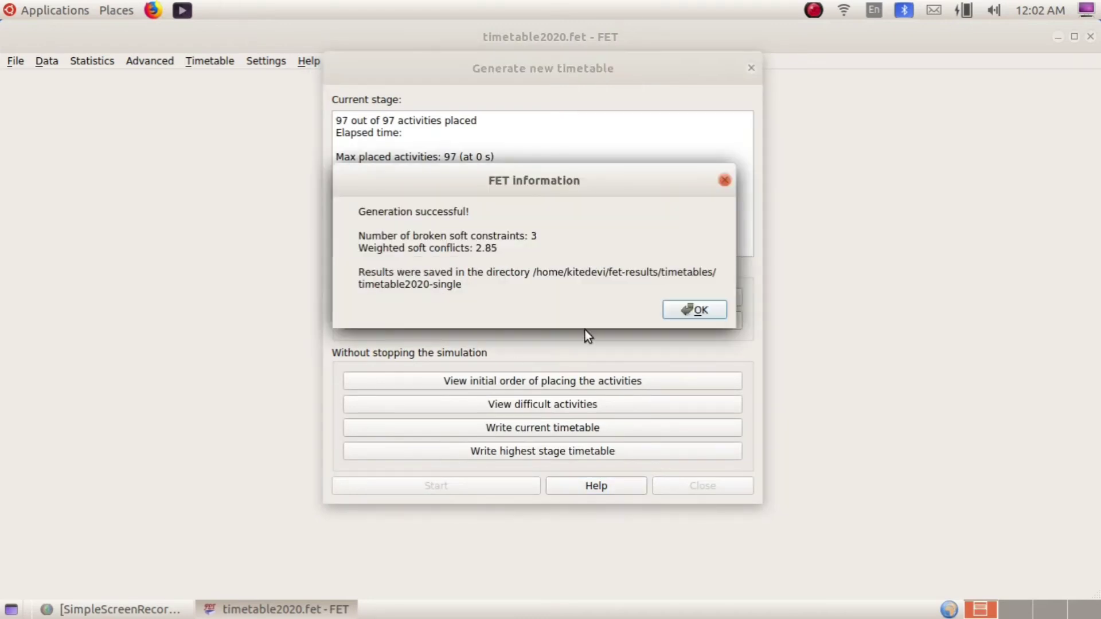
left_click(693, 315)
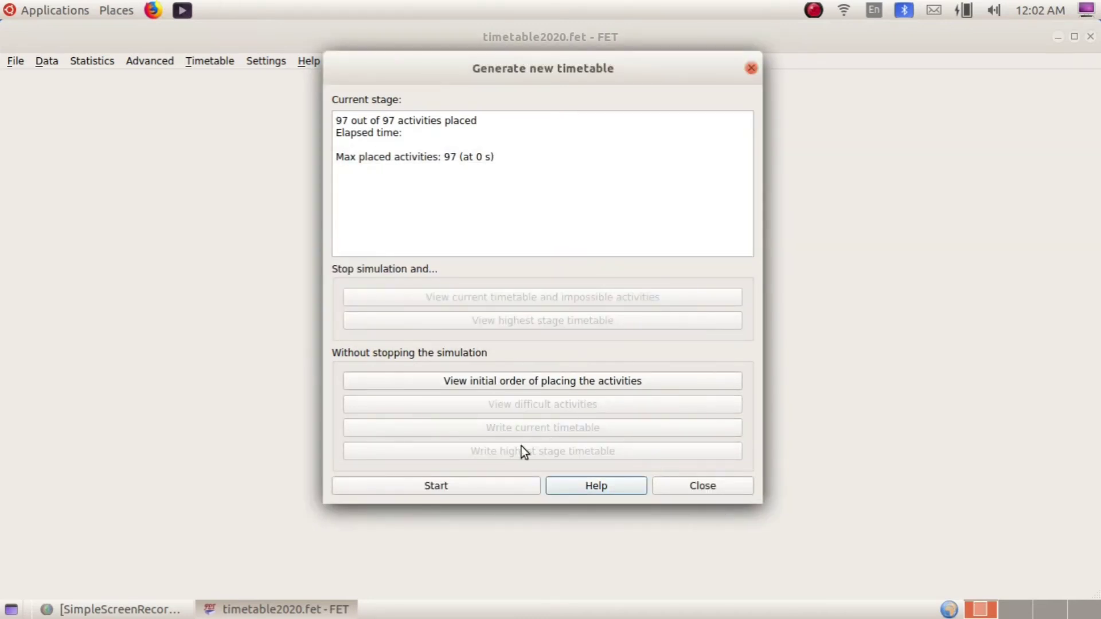
left_click(711, 490)
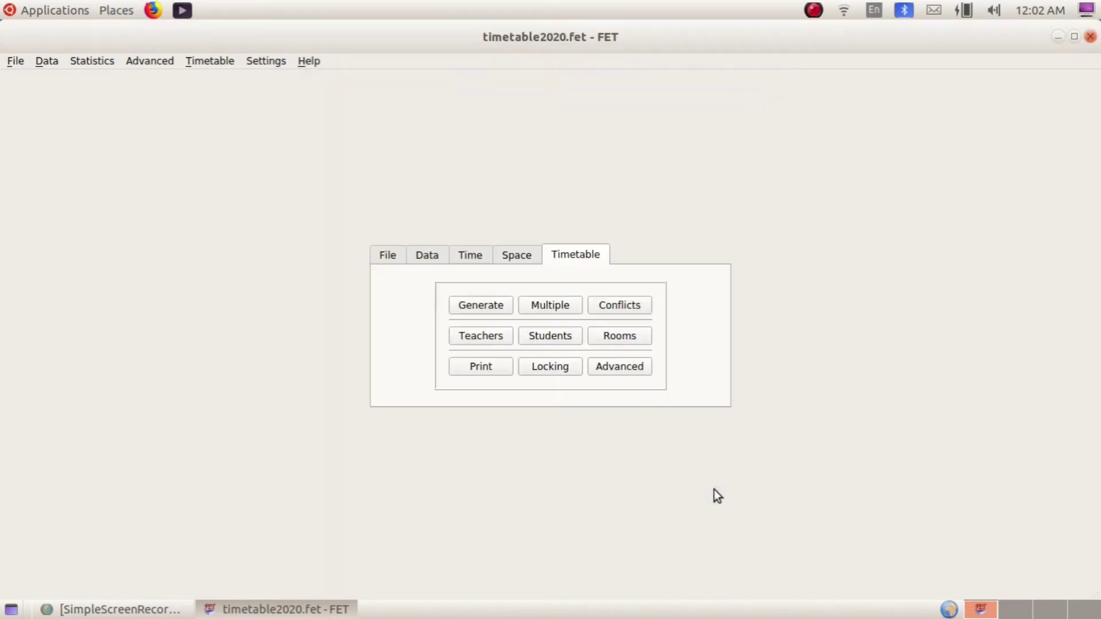
Step: Open the timetable print settings, switch the printed timetable type to Teachers, and set it back to Groups
left_click(483, 368)
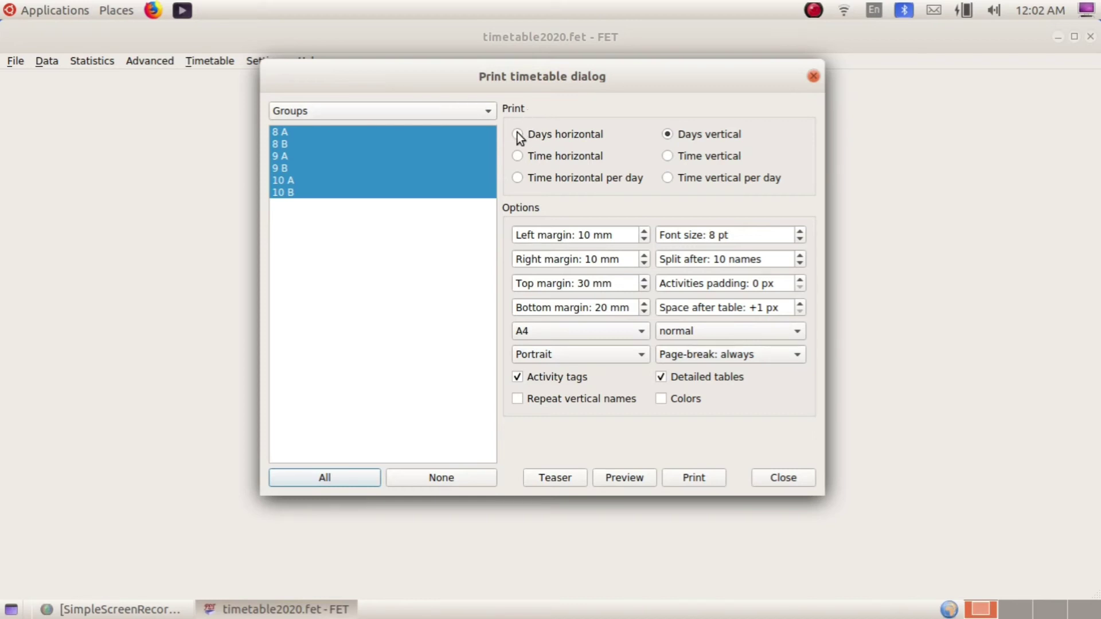
left_click(489, 111)
left_click(390, 151)
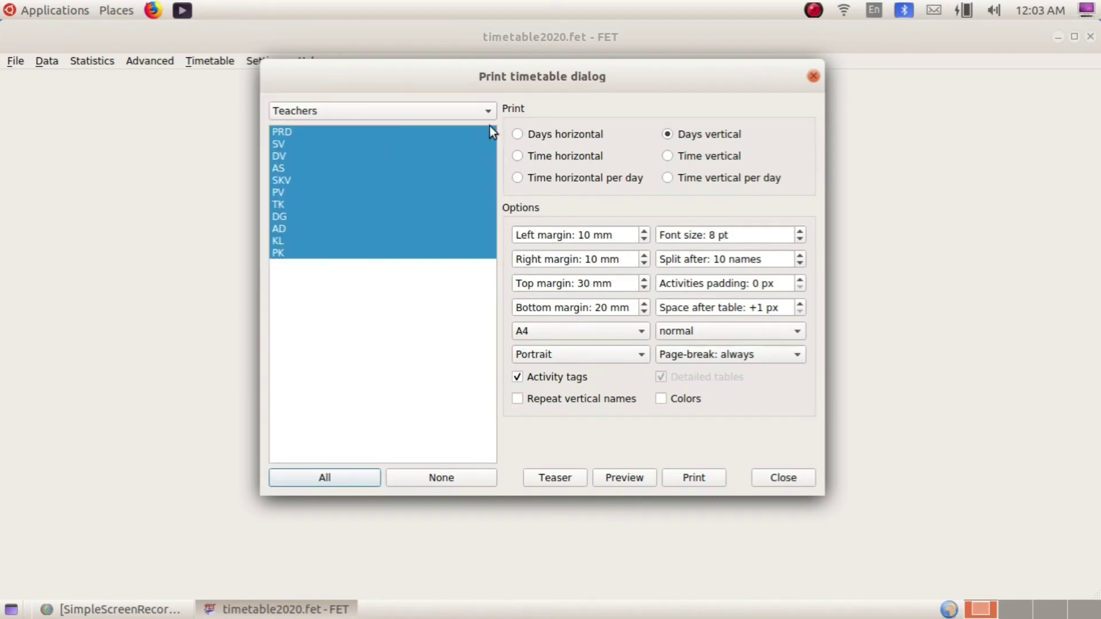
left_click(486, 111)
left_click(470, 81)
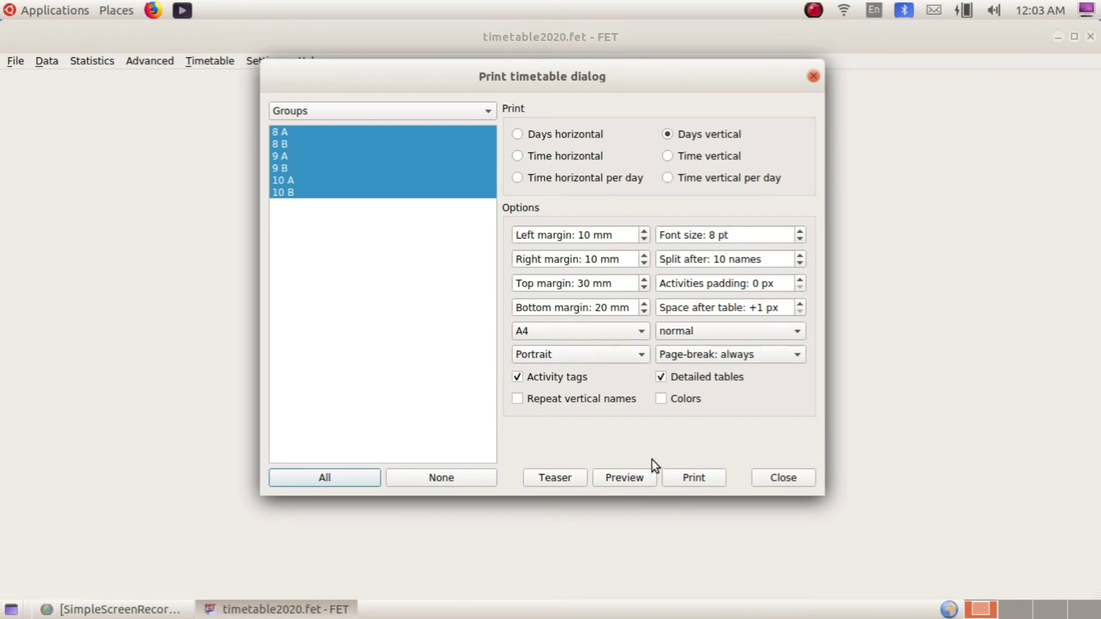
Step: Preview the printout of all groups in the Days vertical layout, and close the preview and print dialog
left_click(610, 484)
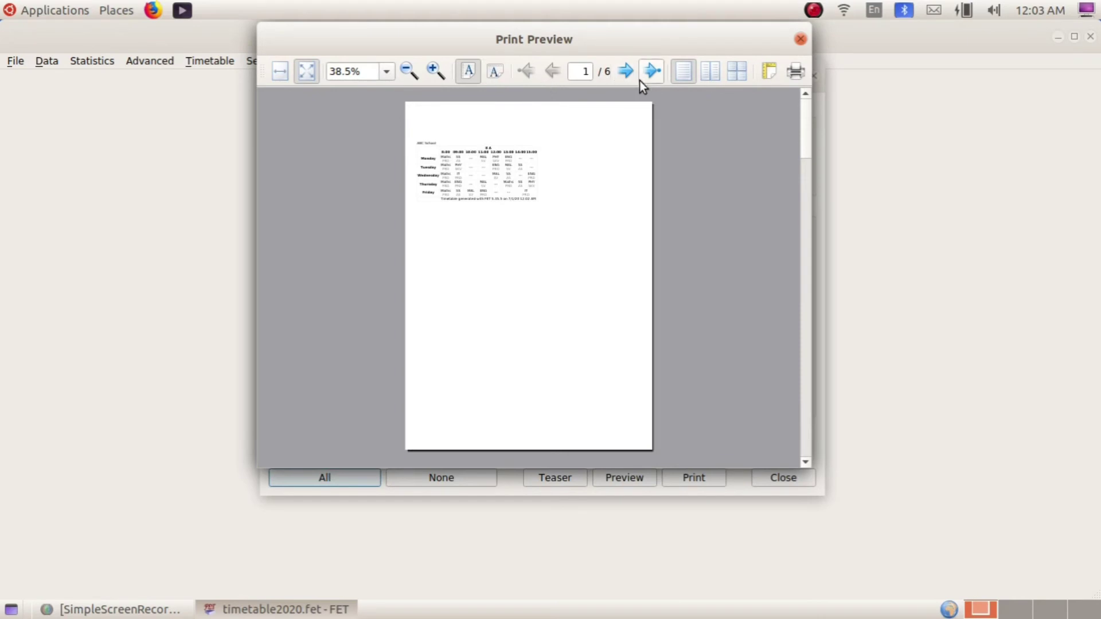
left_click(800, 40)
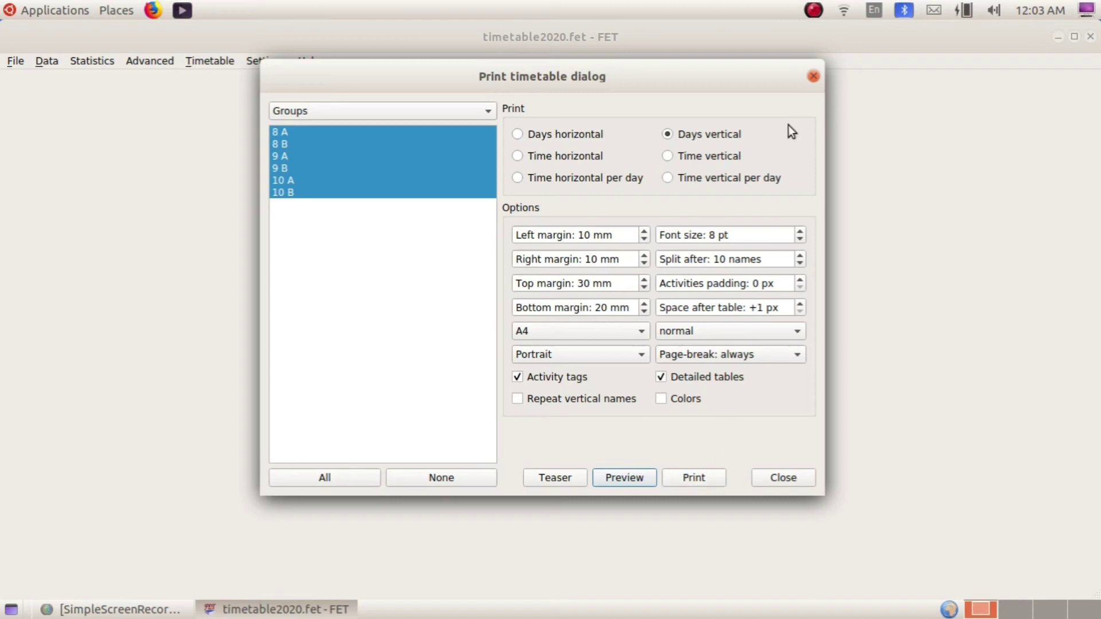
left_click(814, 77)
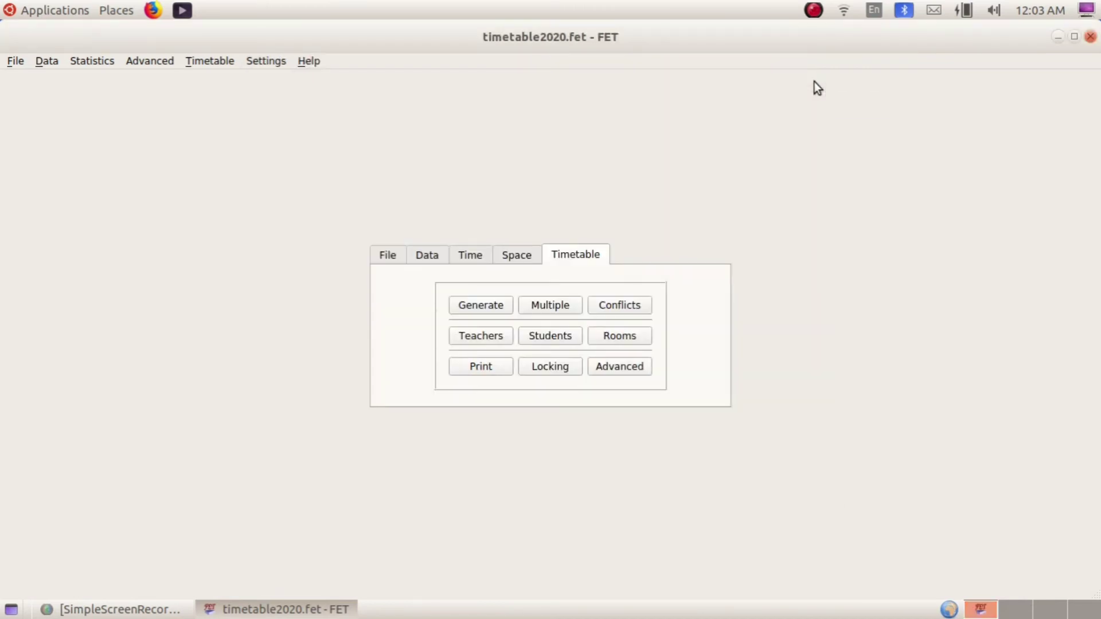
Step: Open folder 6 in the home folder's fet-results/timetables/timetable2020-multi directory
left_click(107, 11)
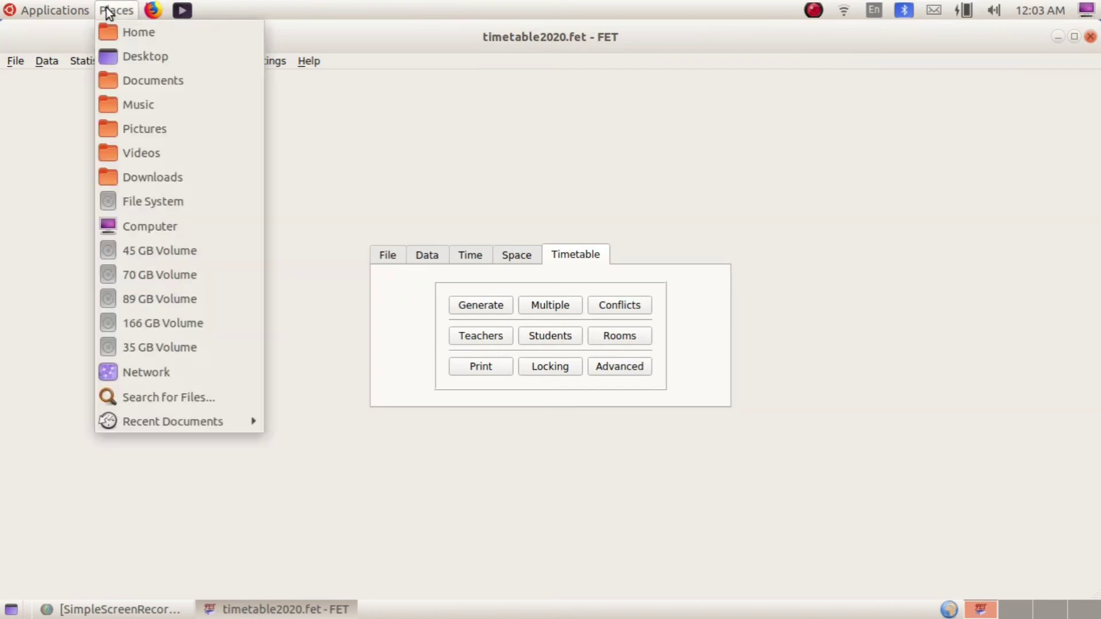
left_click(137, 28)
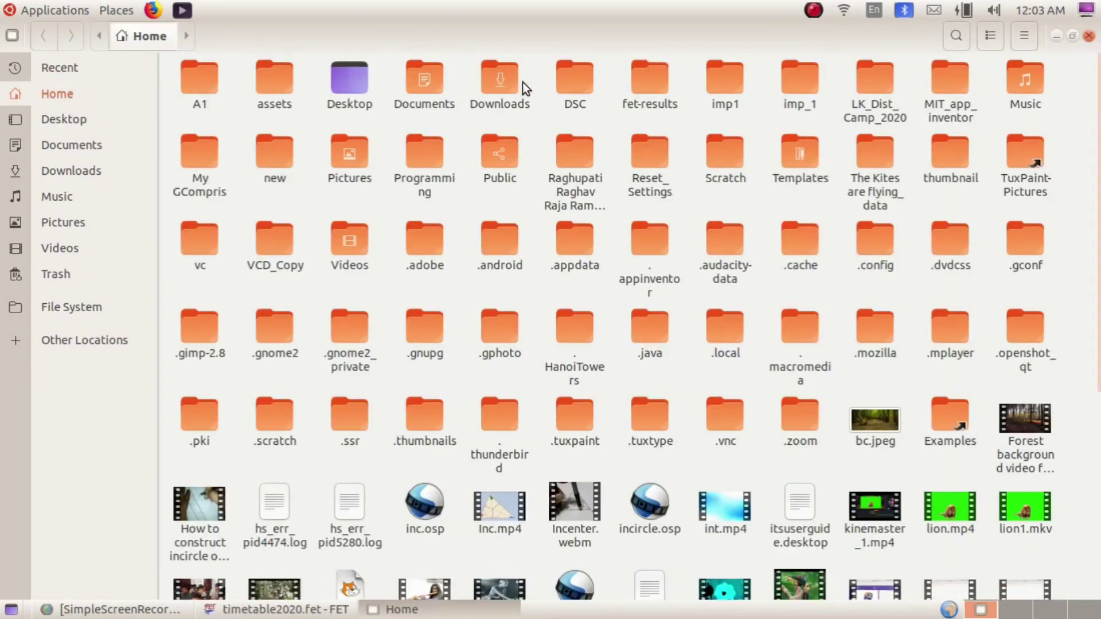
left_click(648, 78)
double_click(648, 79)
double_click(281, 83)
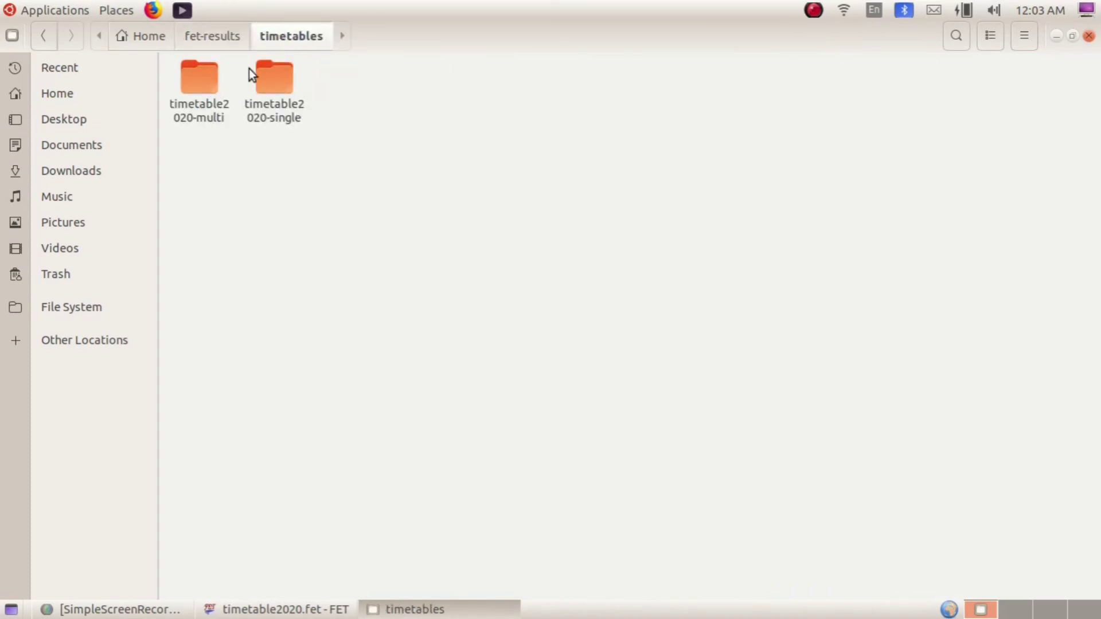
double_click(184, 80)
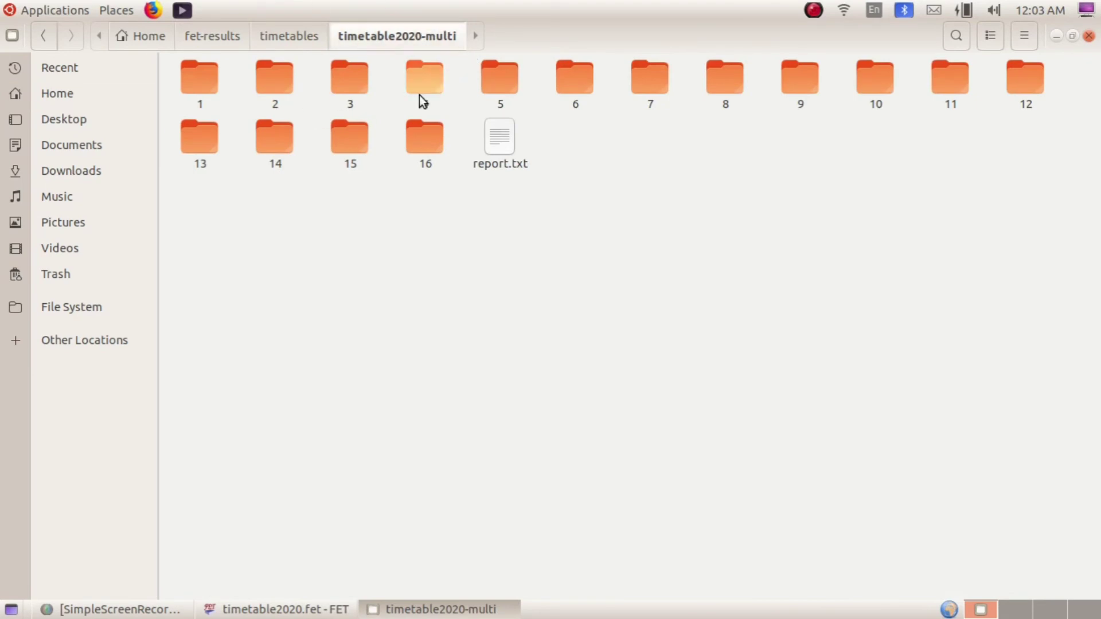
double_click(571, 80)
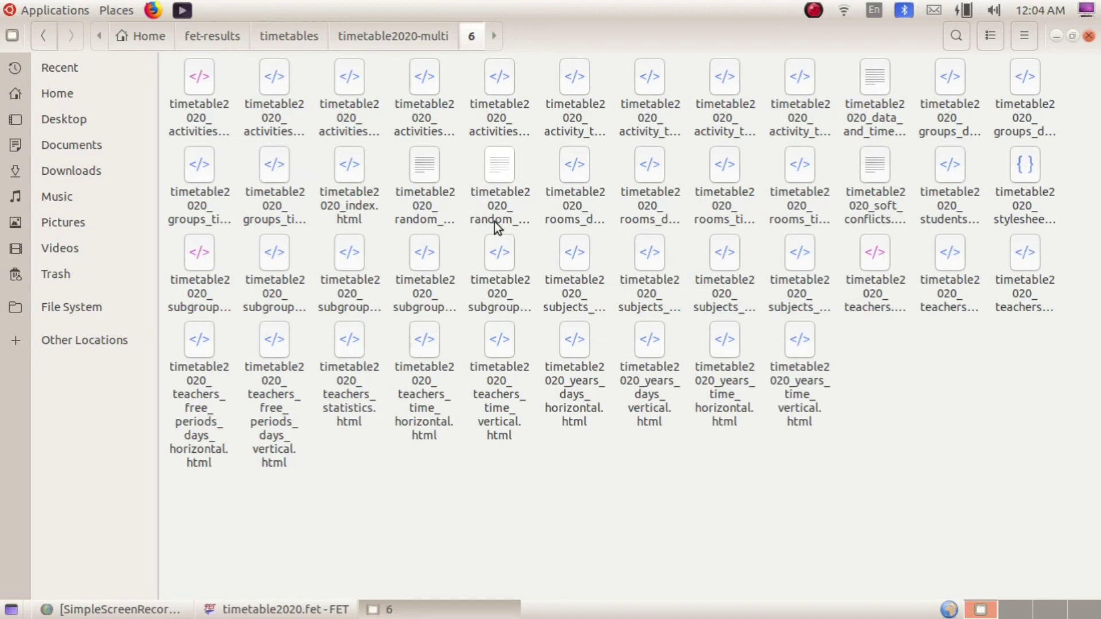
Step: Open timetable2020_groups_time_vertical.html from folder 6 with LibreOffice Calc
left_click(189, 172)
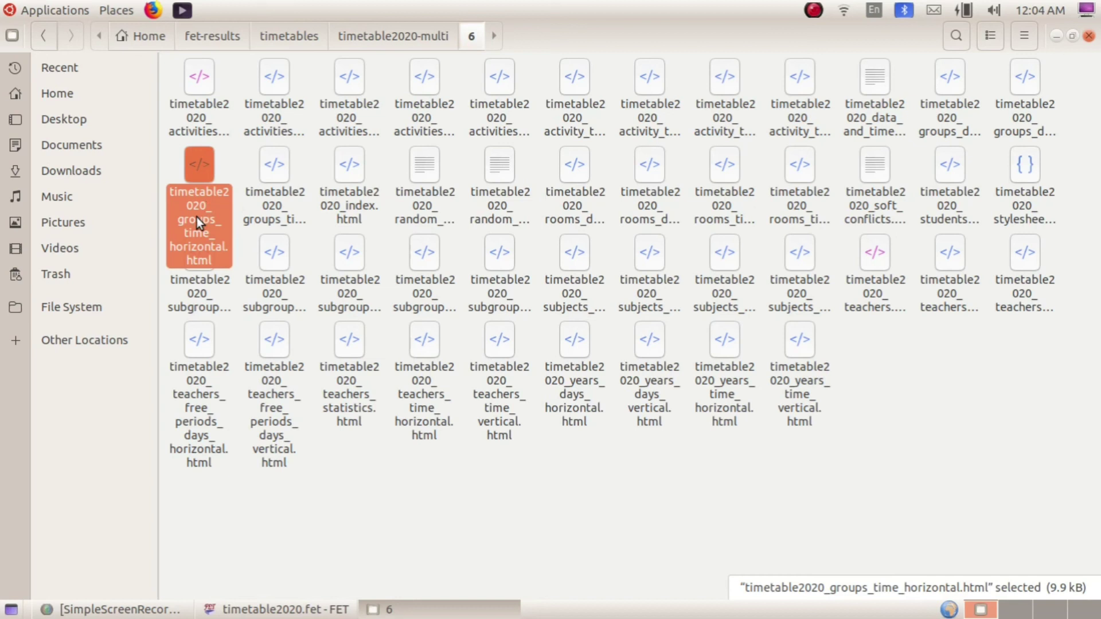
left_click(280, 183)
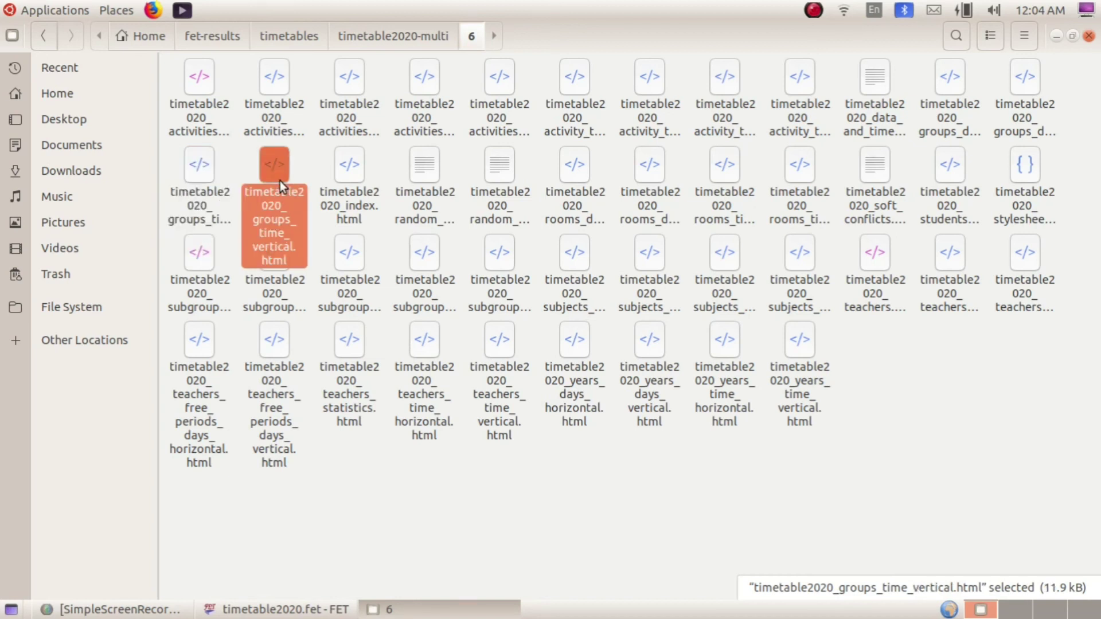
right_click(280, 180)
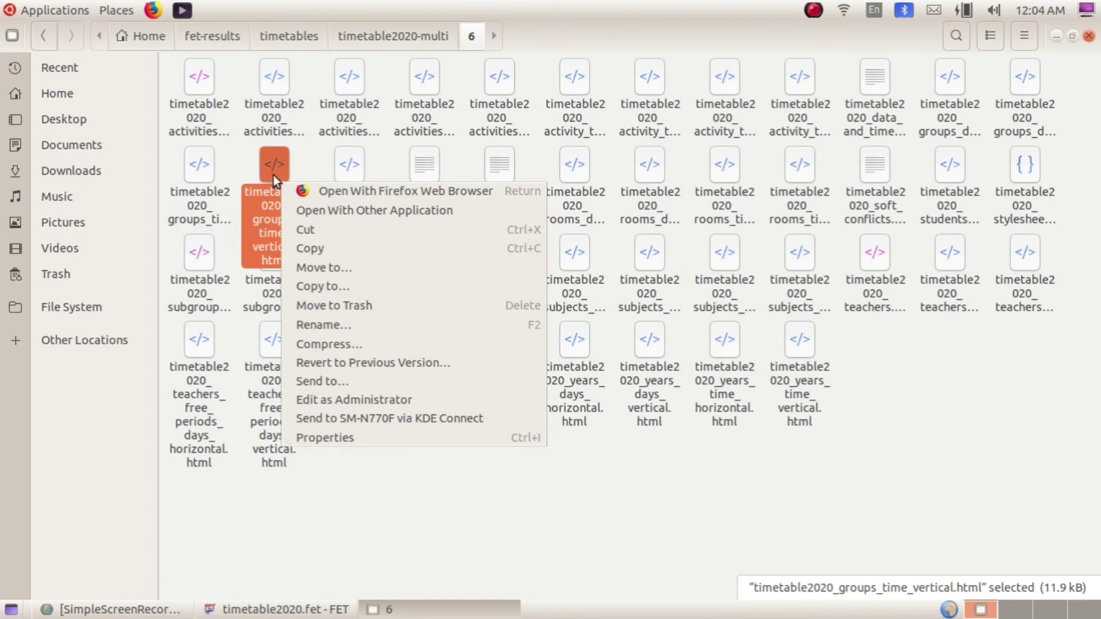
left_click(488, 211)
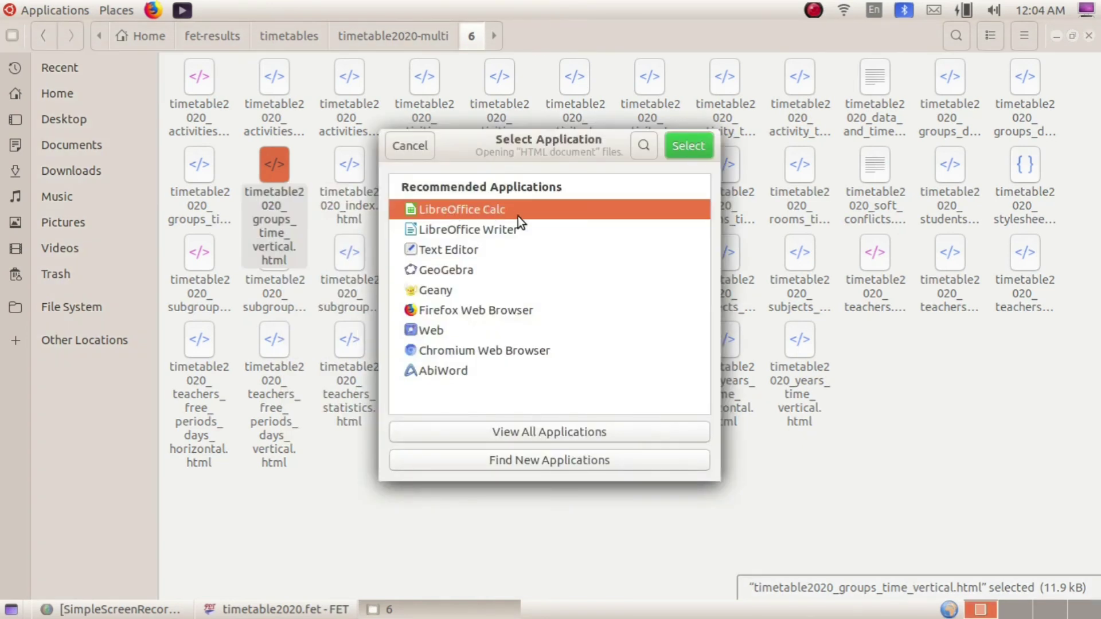
left_click(683, 142)
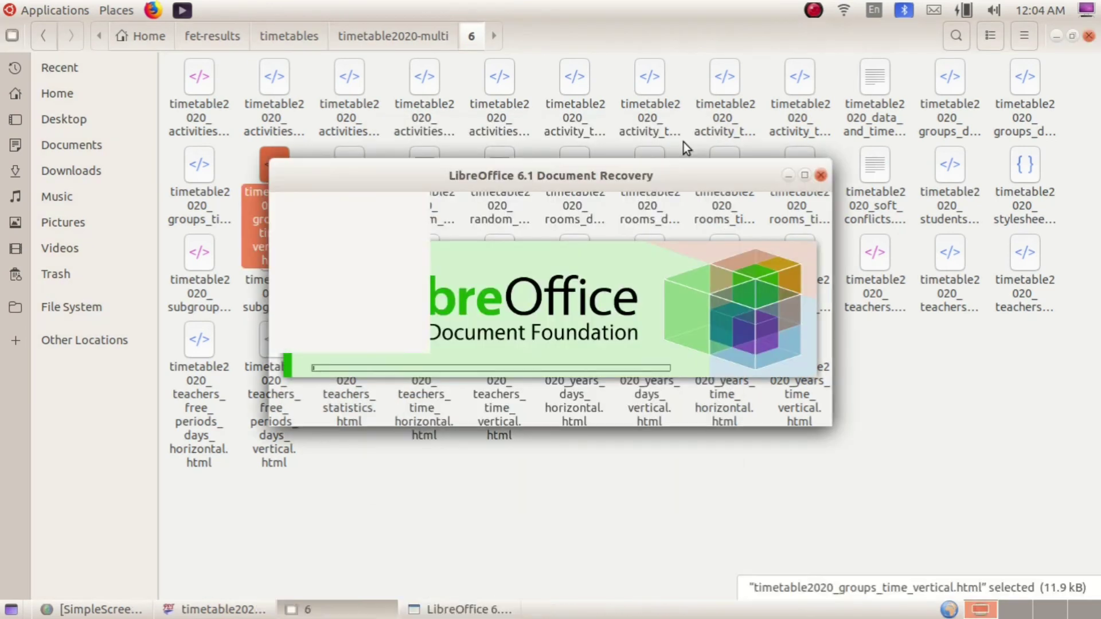
Step: Run the LibreOffice document recovery and import the groups timetable with the language set to Automatic
left_click(775, 410)
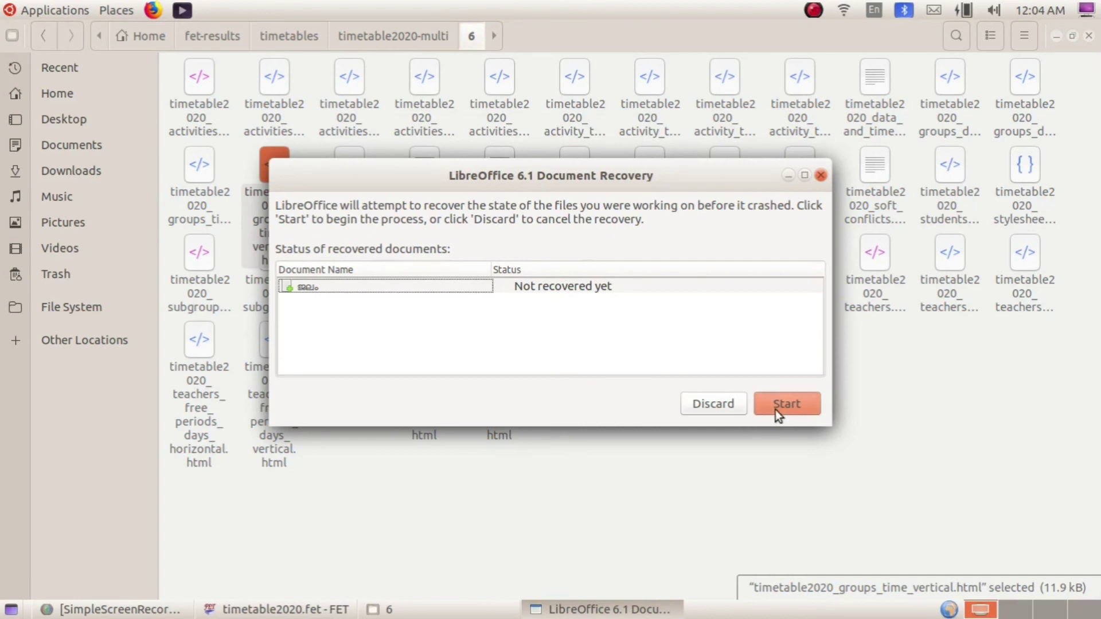
left_click(776, 411)
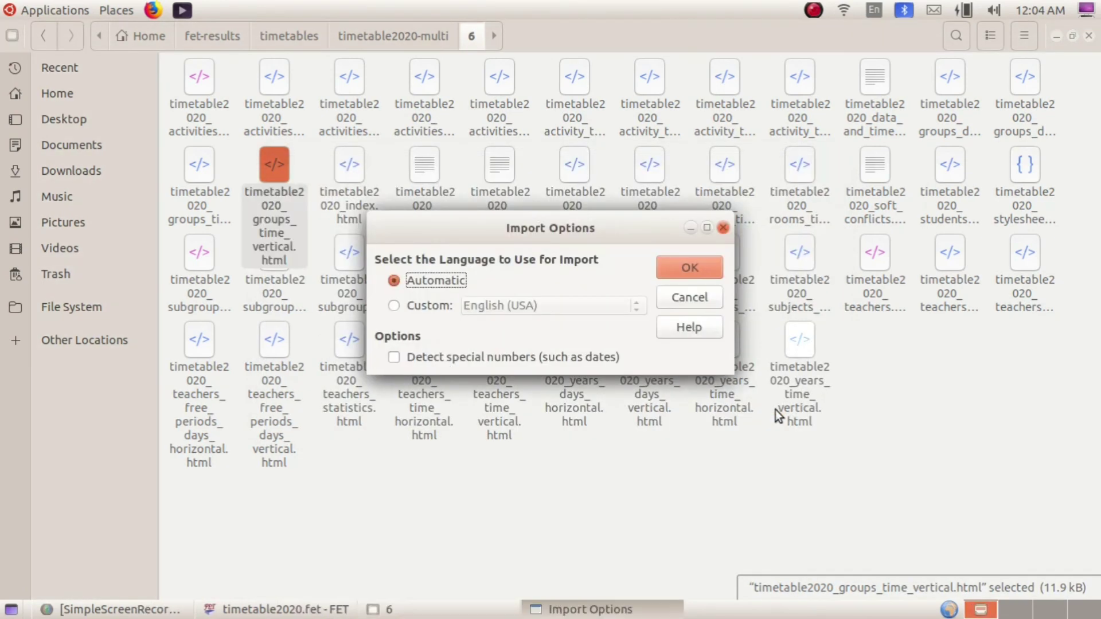
left_click(711, 274)
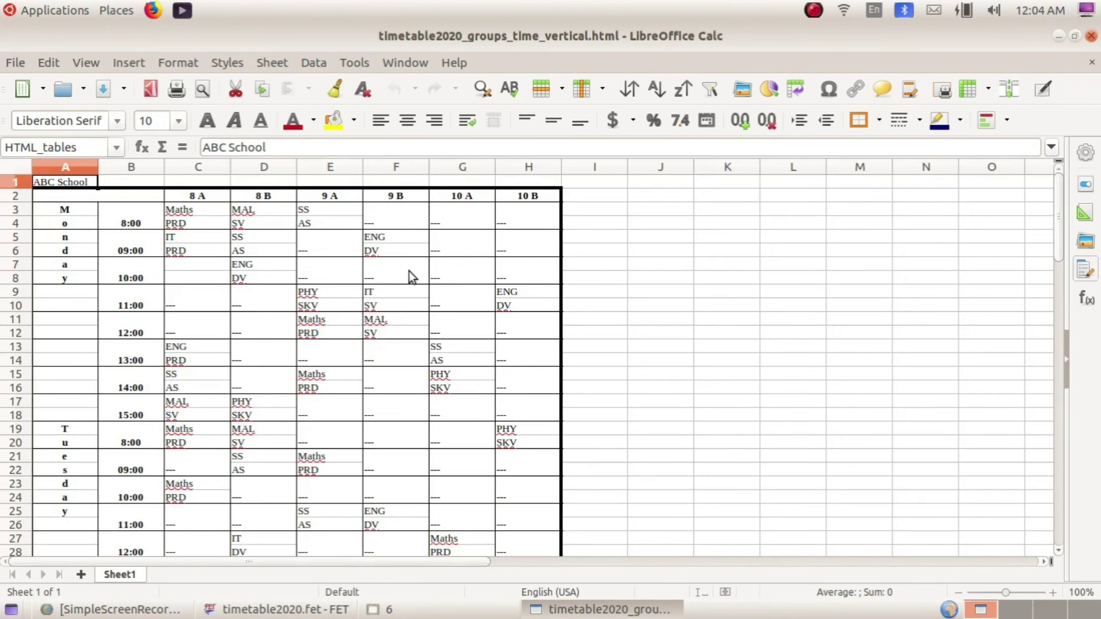
Step: Look through the imported groups timetable in the spreadsheet and close it
left_click_drag(1056, 207, 1014, 170)
left_click(1092, 37)
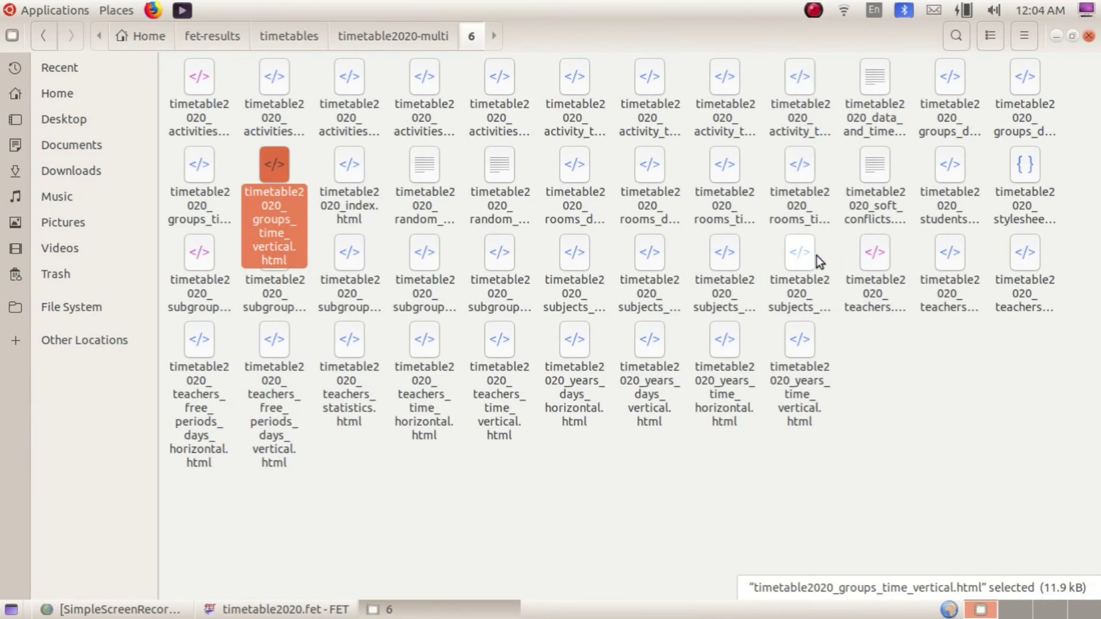
Step: Open timetable2020_teachers_days_vertical.html from folder 6 with LibreOffice Calc
left_click(876, 268)
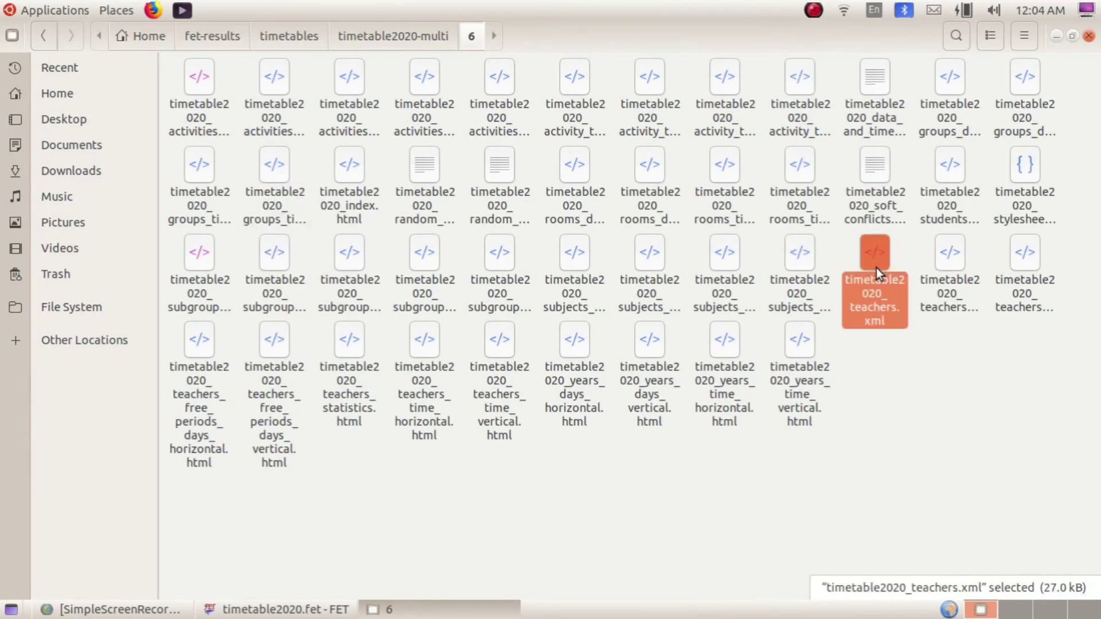
left_click(951, 263)
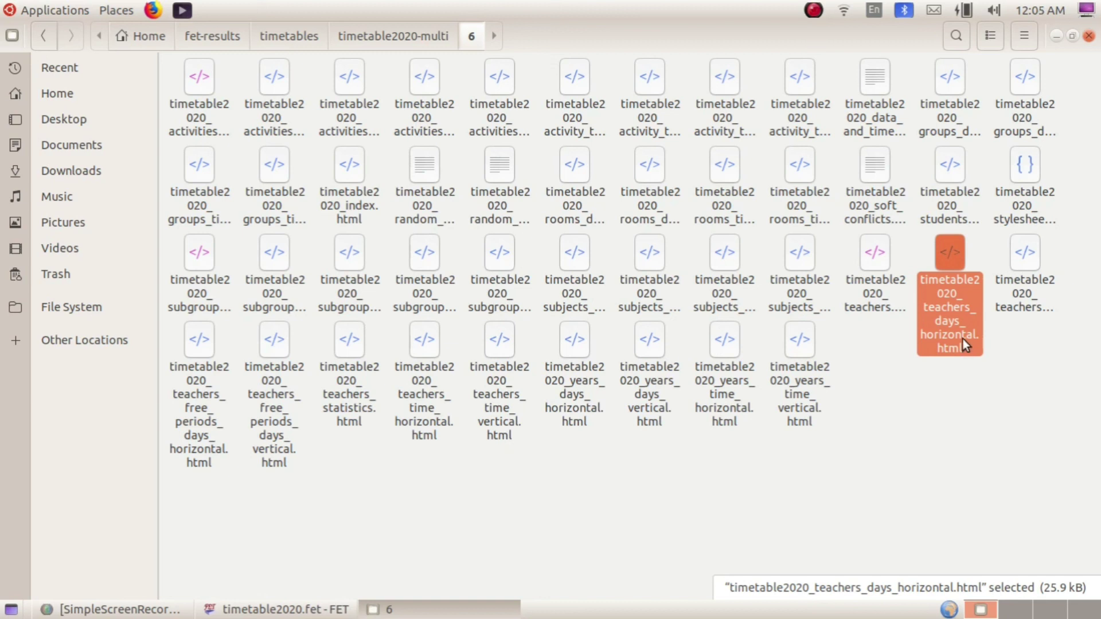
left_click(1016, 257)
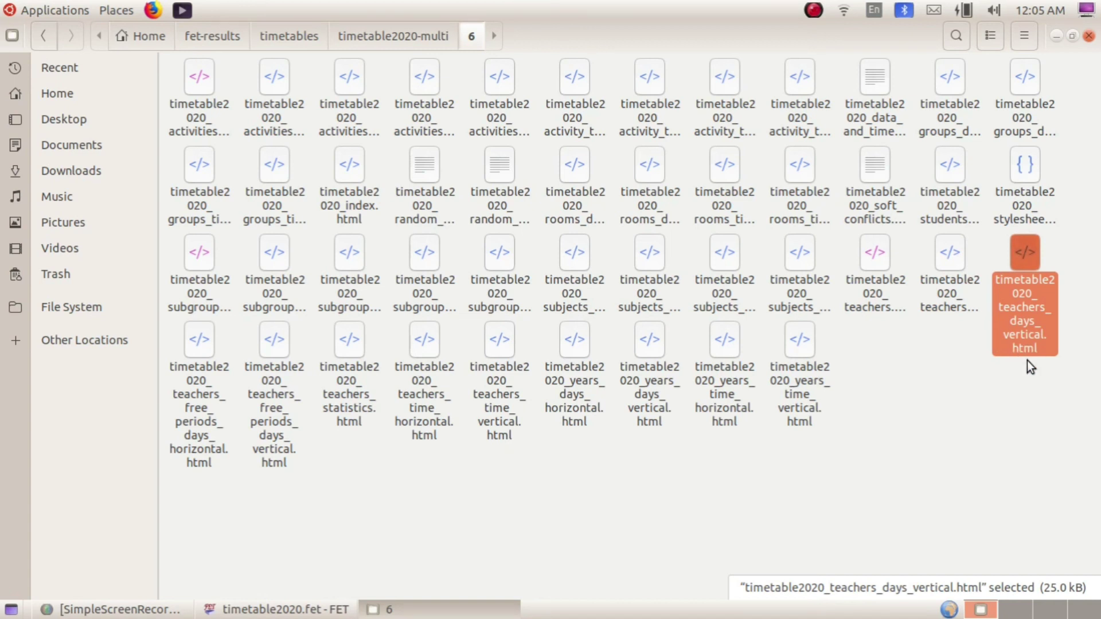
right_click(1025, 291)
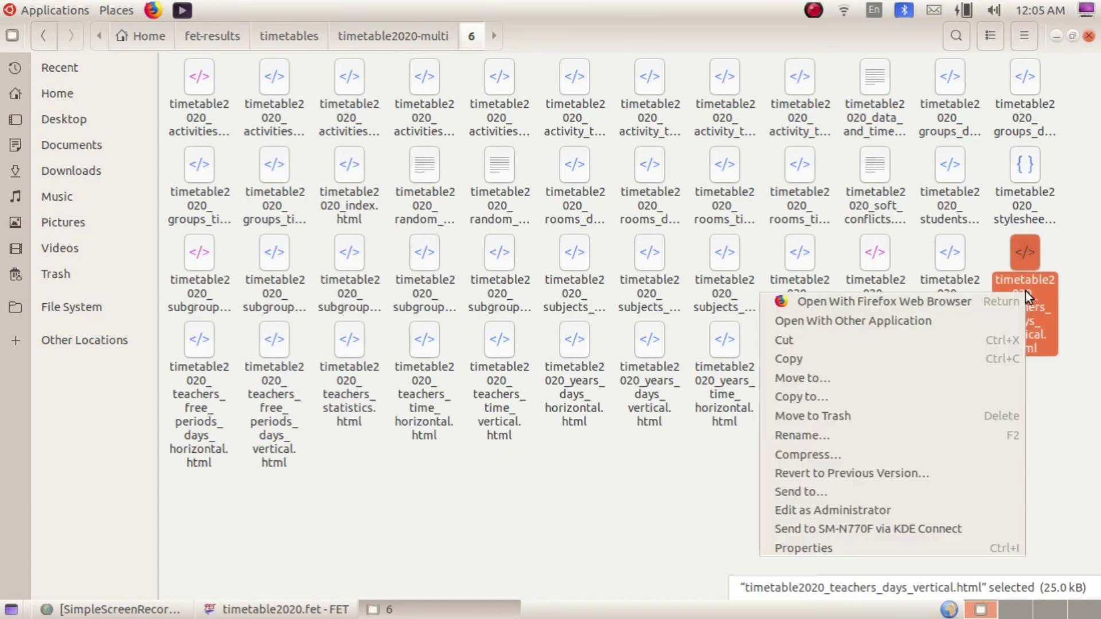
left_click(941, 324)
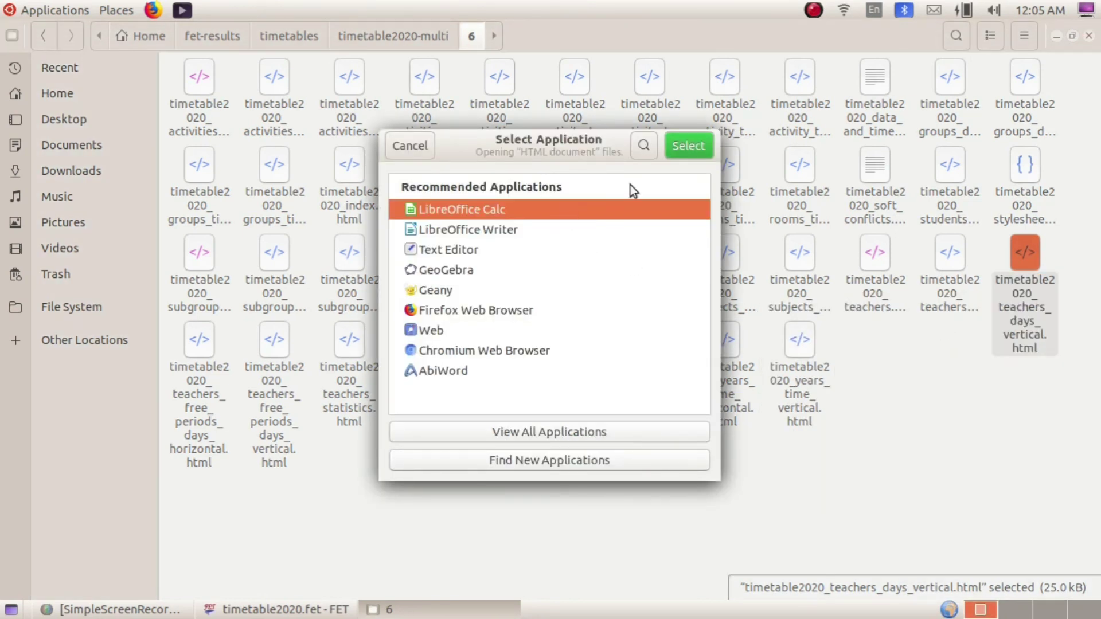
left_click(689, 145)
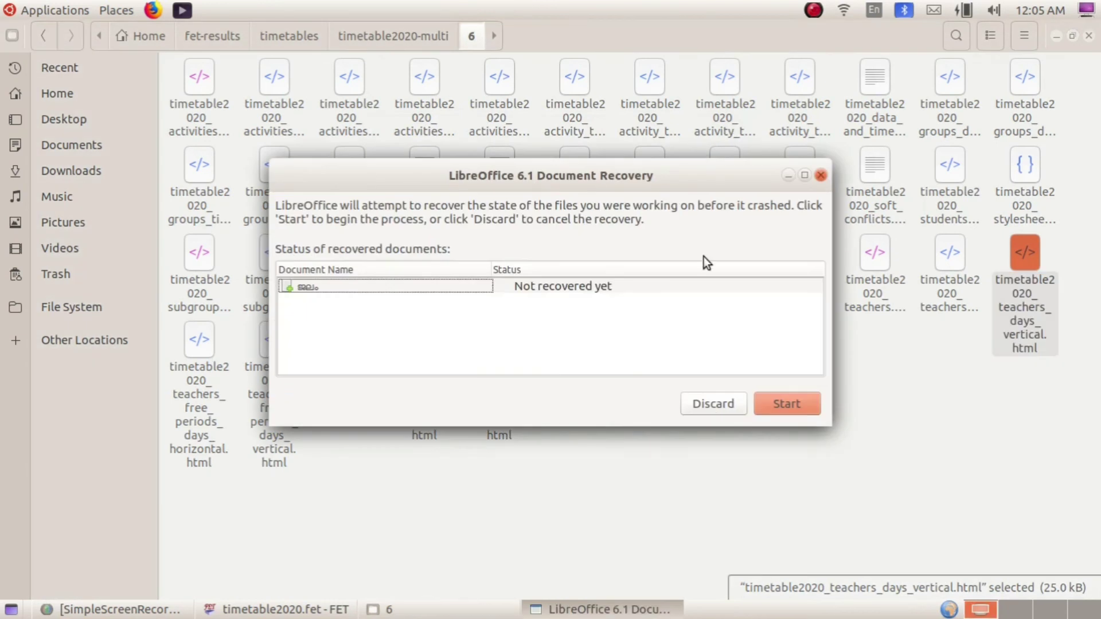
Step: Complete the document recovery, and import the teachers timetable with the Automatic language option to view the first teacher's table
left_click(786, 404)
left_click(785, 404)
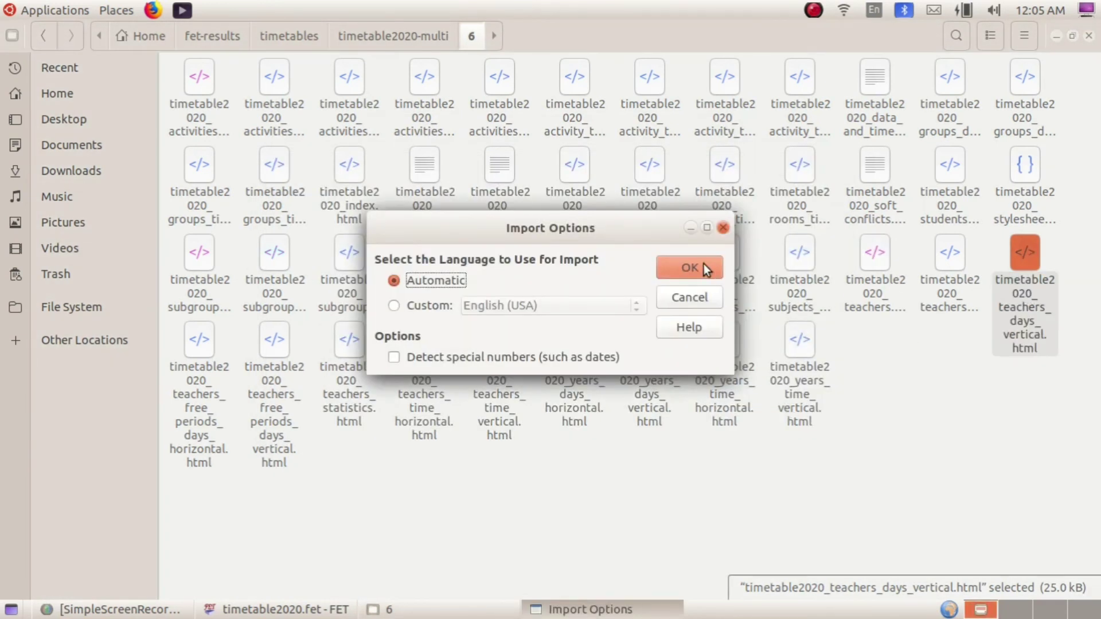
left_click(703, 268)
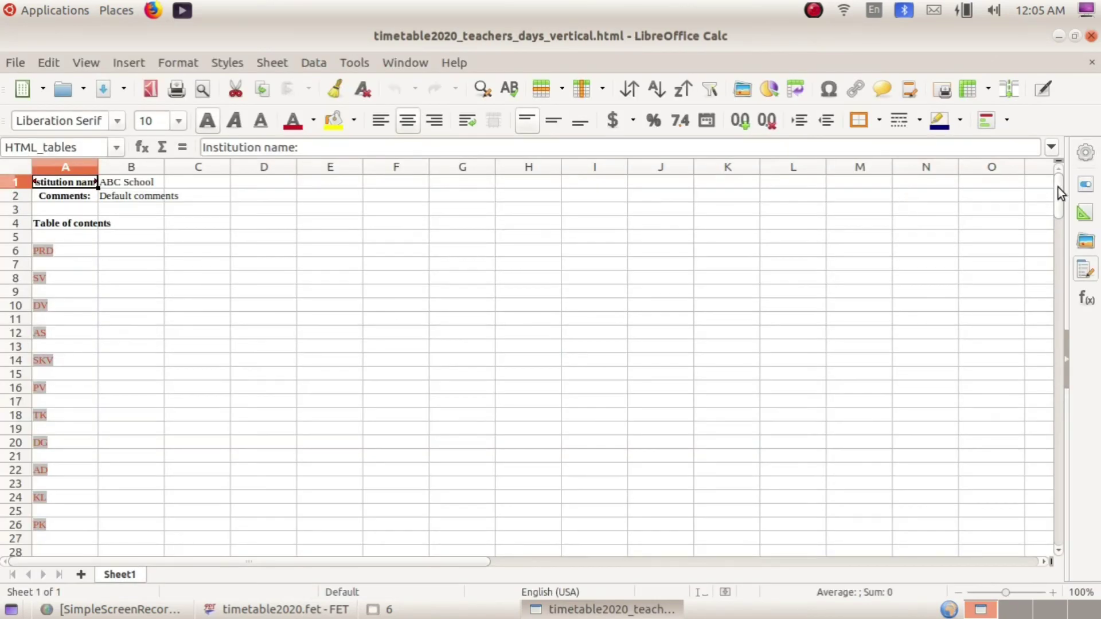
left_click_drag(1058, 190, 1019, 215)
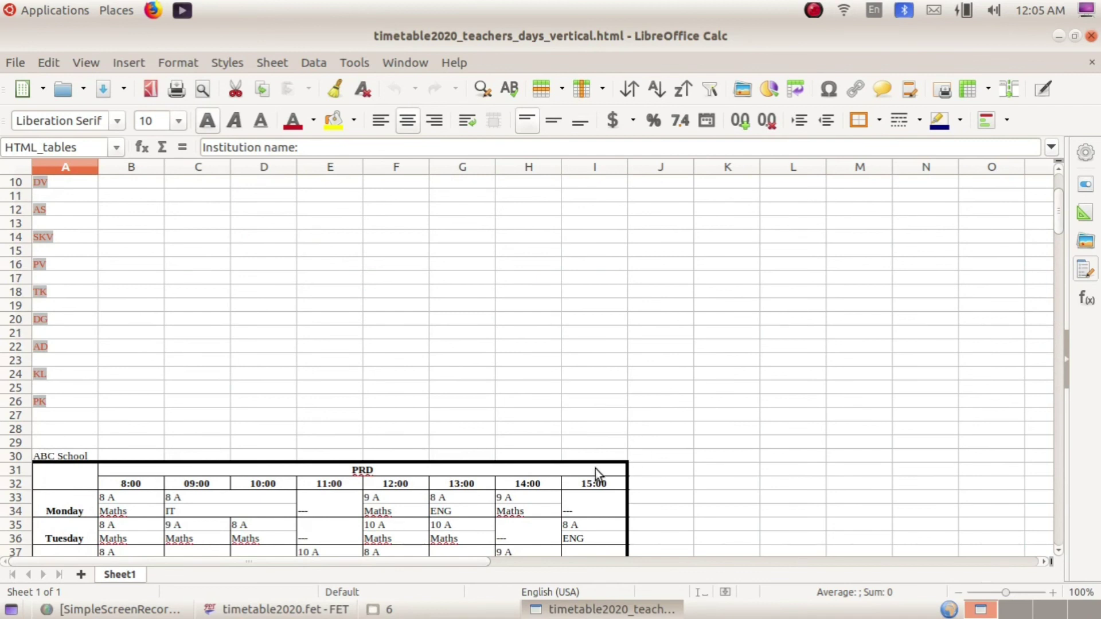